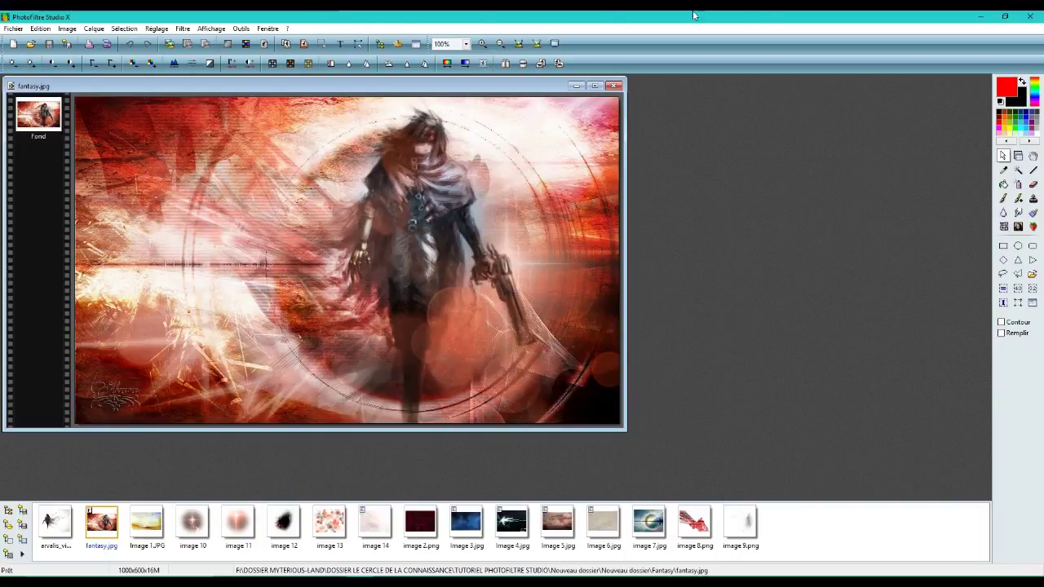
Close fantasy.jpg and create a new 1000 × 600 pixel image at 72 pixels per inch with a black background
left_click(613, 85)
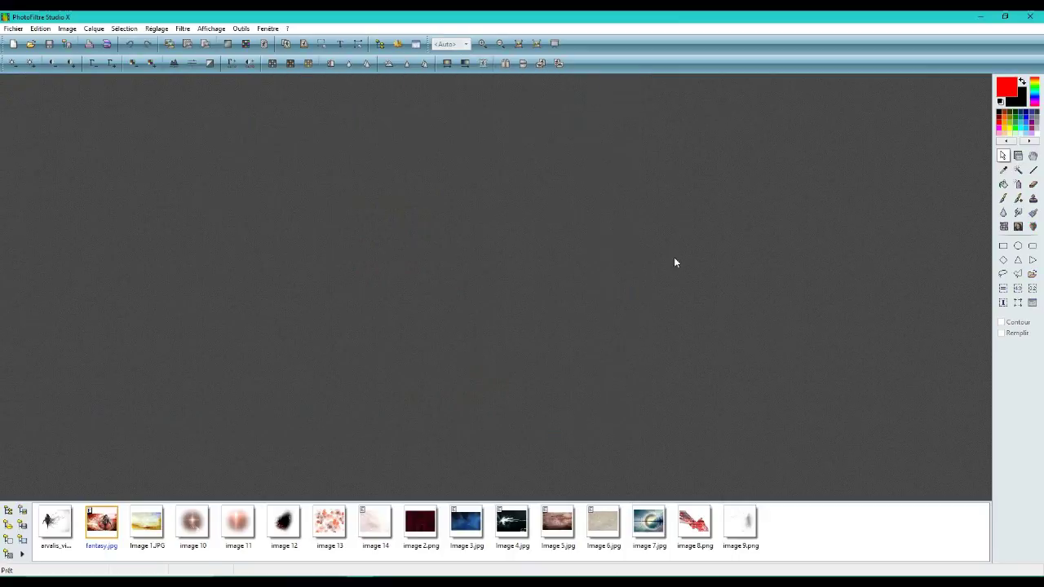
left_click(13, 29)
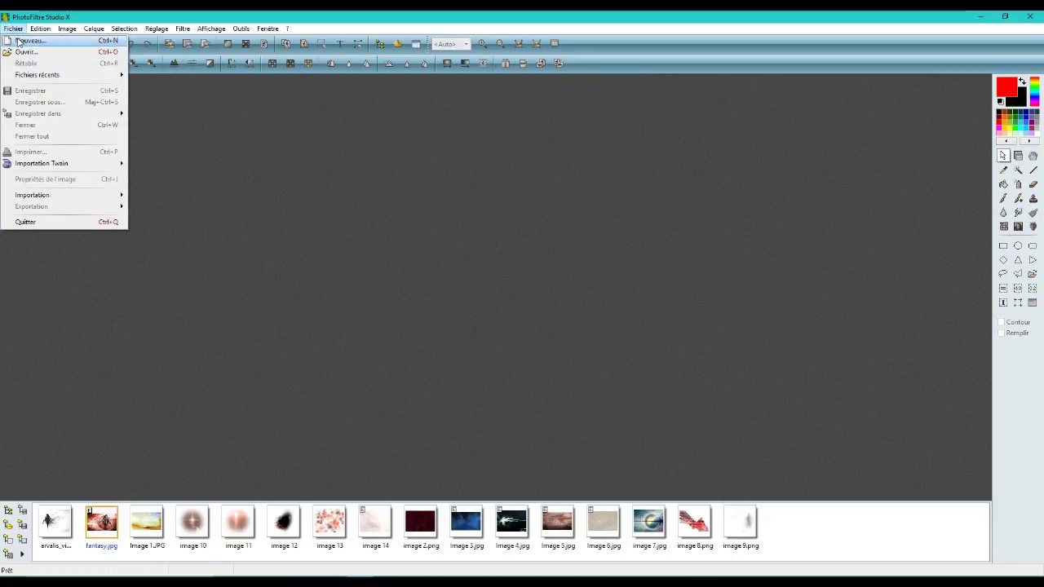
left_click(23, 39)
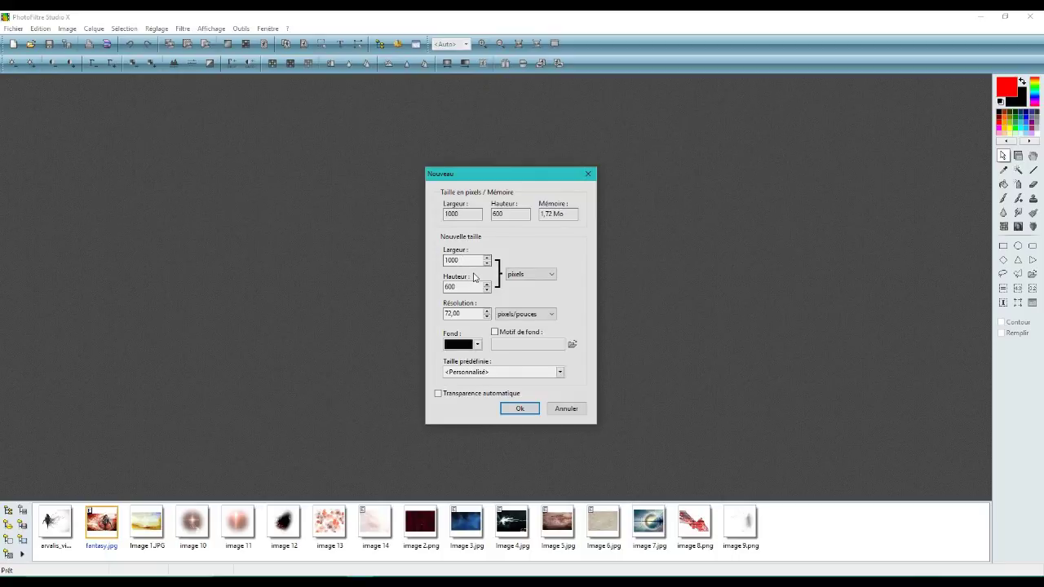
left_click(472, 313)
left_click(513, 409)
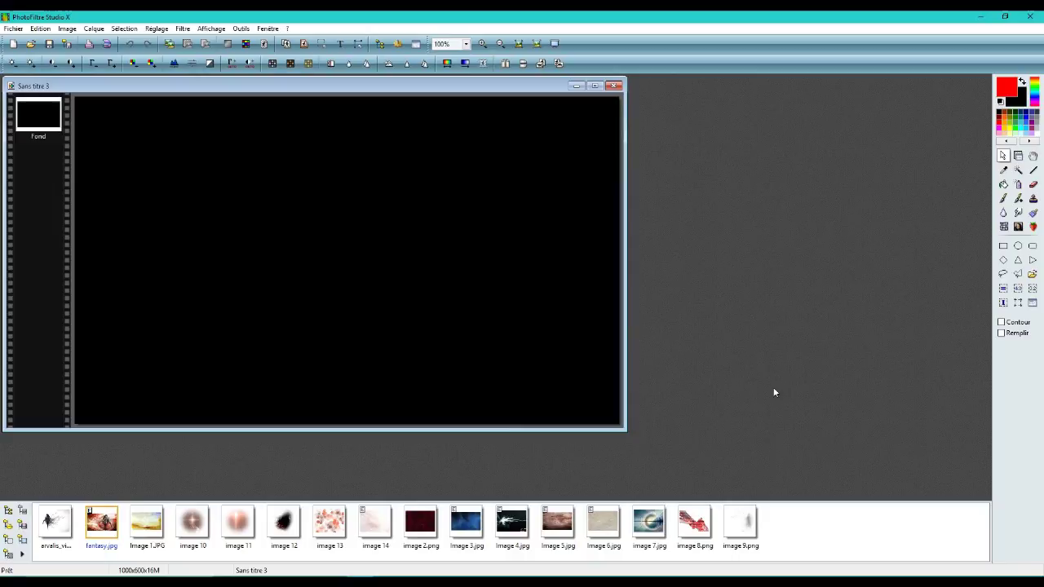
Switch to the layer manager, move the image window toward the middle of the workspace and add Image 1.JPG as a new layer
left_click(1018, 155)
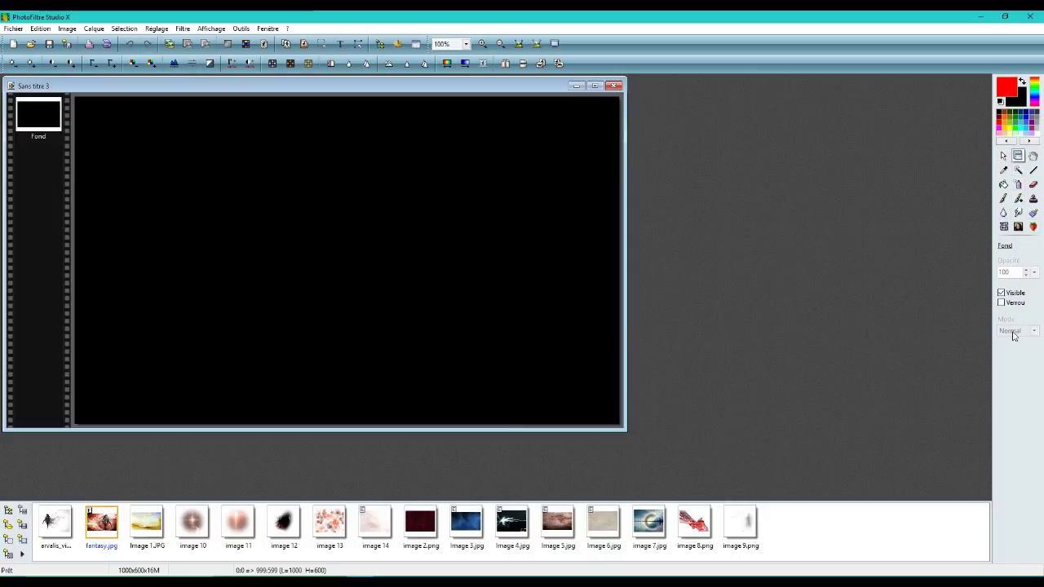
left_click_drag(356, 86, 536, 111)
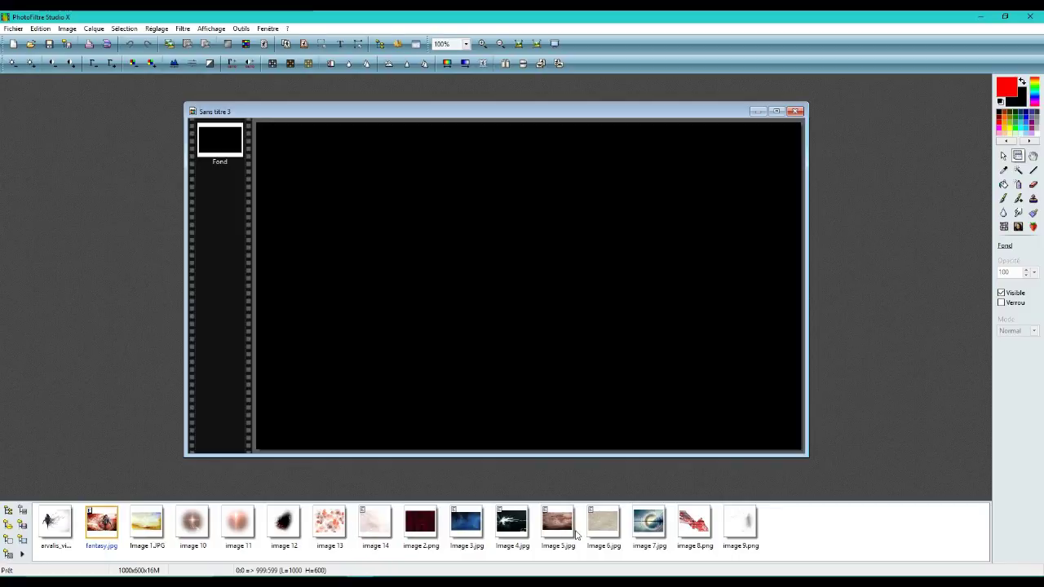
left_click(161, 531)
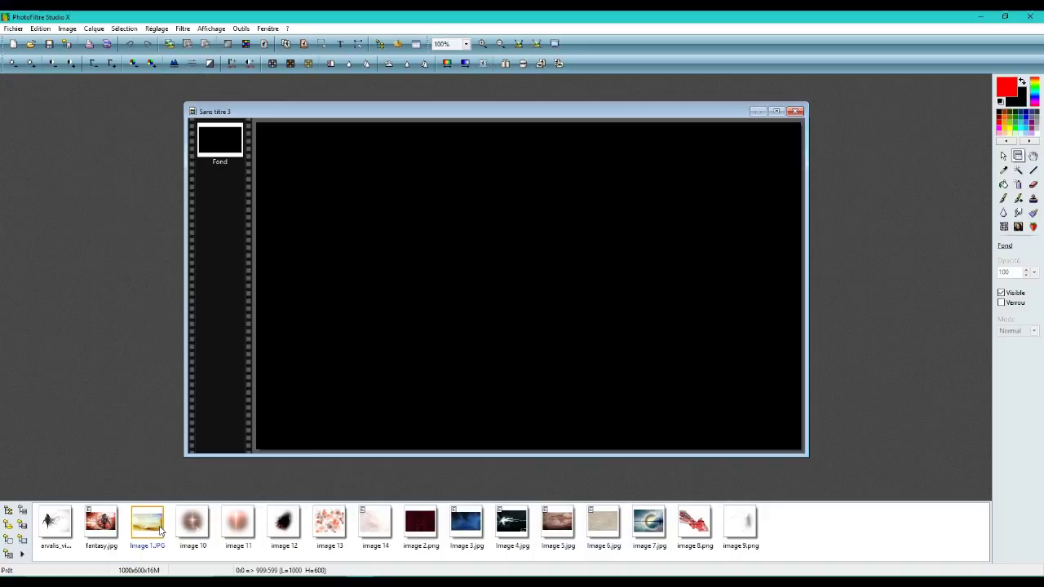
left_click_drag(161, 530, 397, 324)
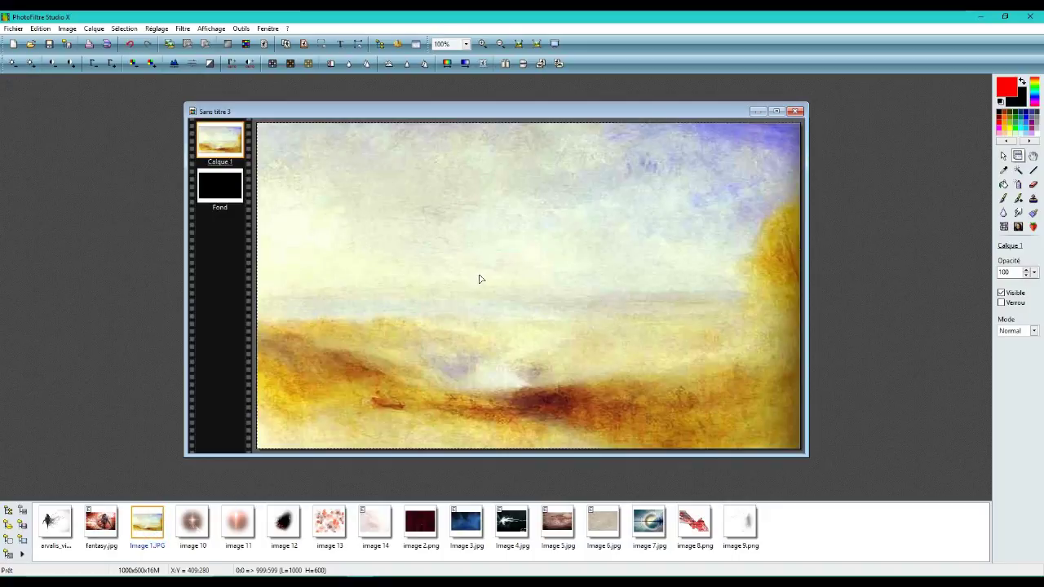
Add image 2.png as a new layer with 60 opacity and the Fusion de grain blending mode
left_click(422, 526)
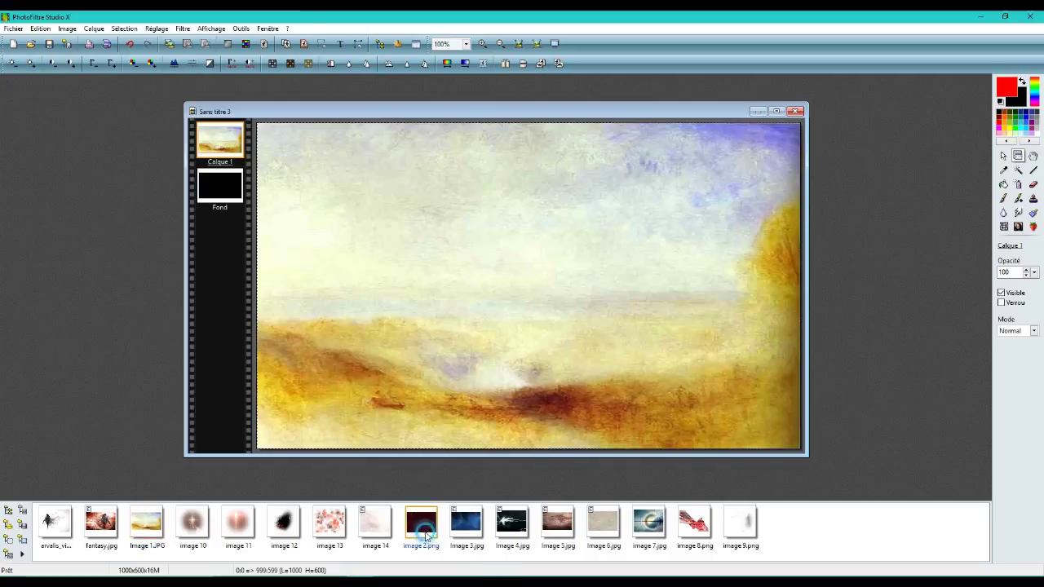
left_click_drag(536, 181, 536, 182)
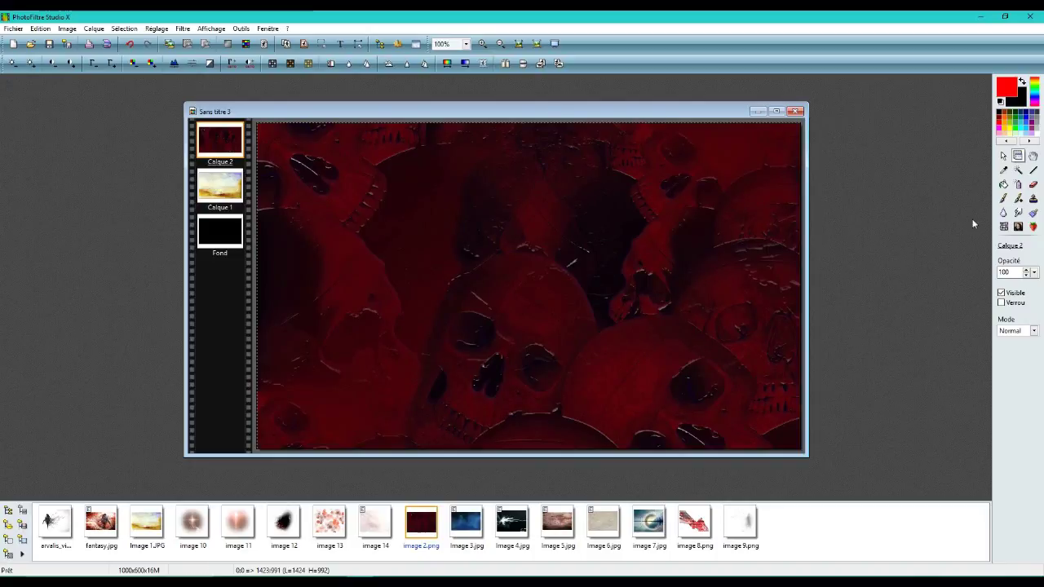
double_click(1005, 271)
type("60")
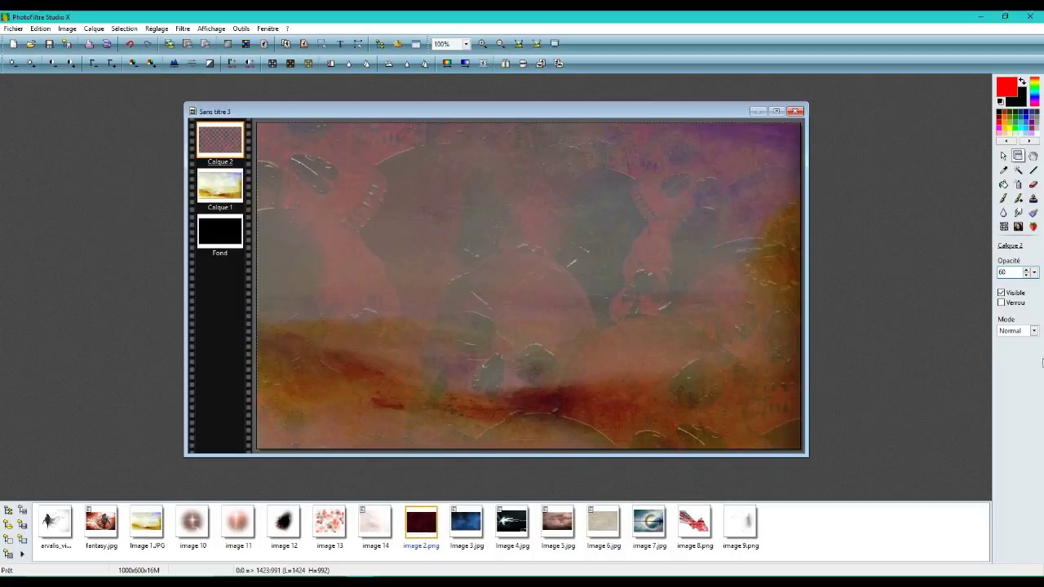
left_click(1011, 331)
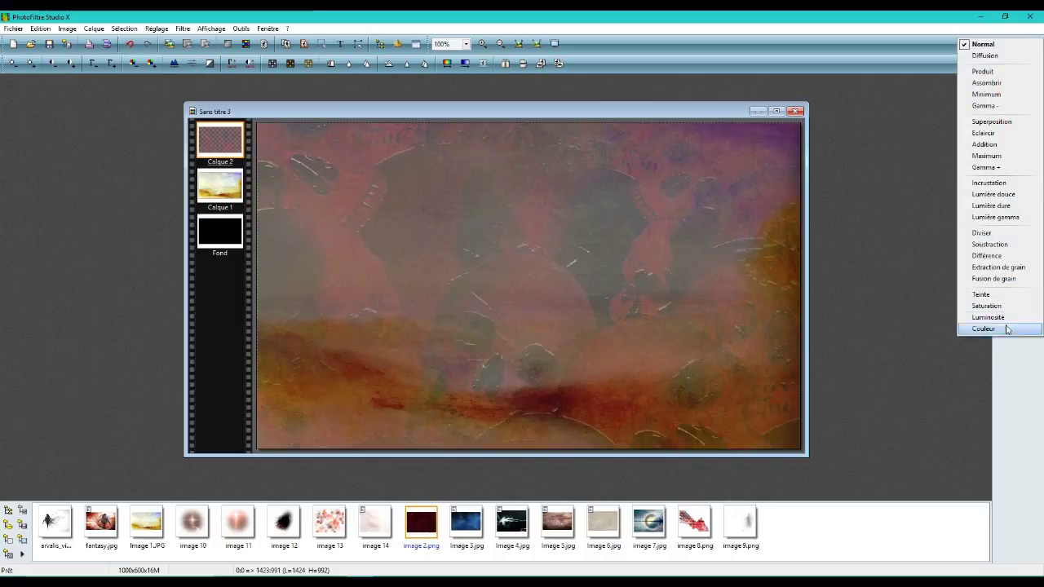
left_click(1015, 279)
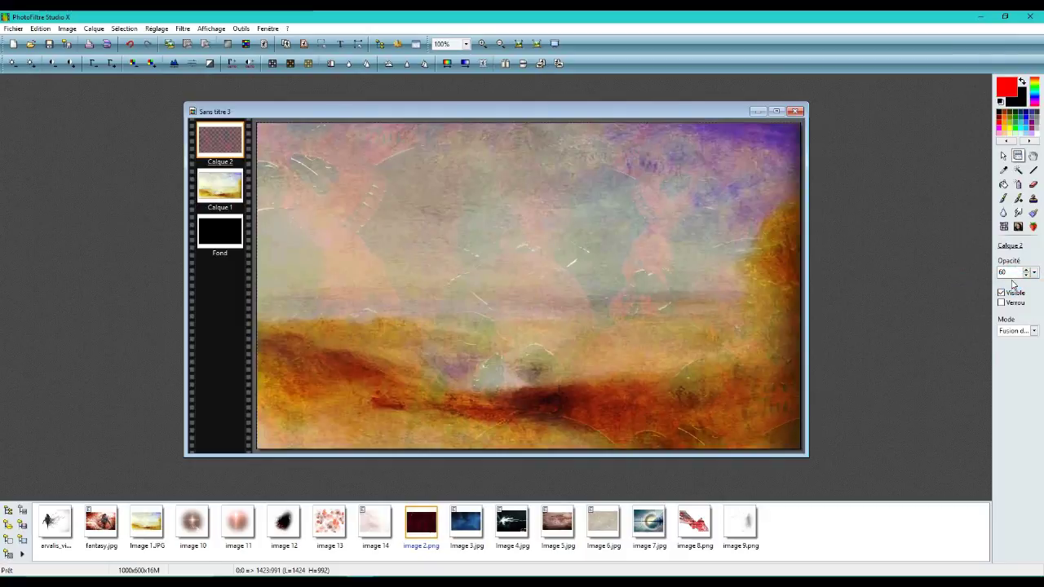
Add Image 3.jpg as a new layer with 60 opacity and the Fusion de grain blending mode
left_click(473, 530)
left_click_drag(477, 535, 480, 233)
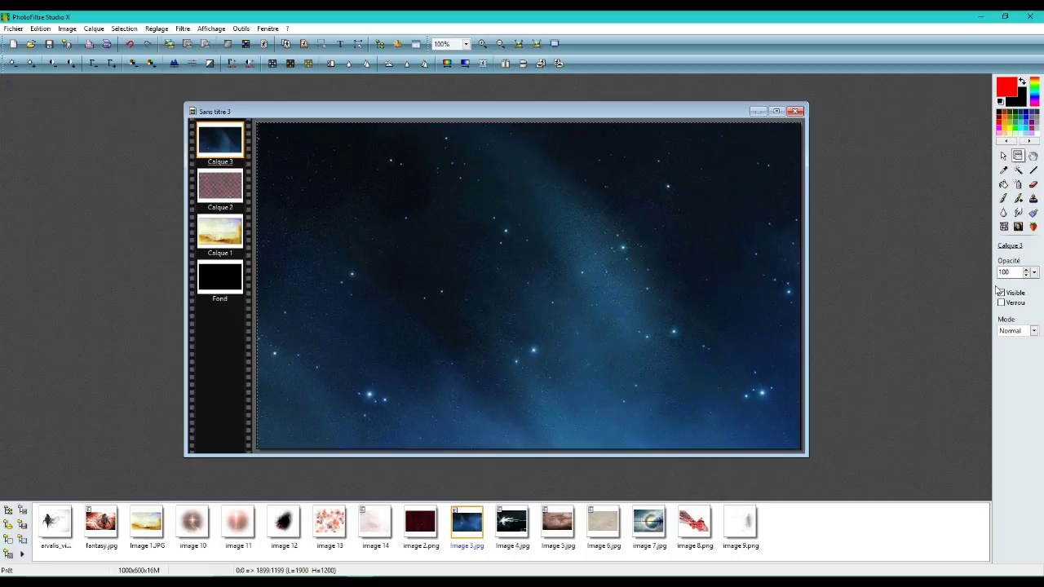
left_click_drag(1021, 273, 993, 272)
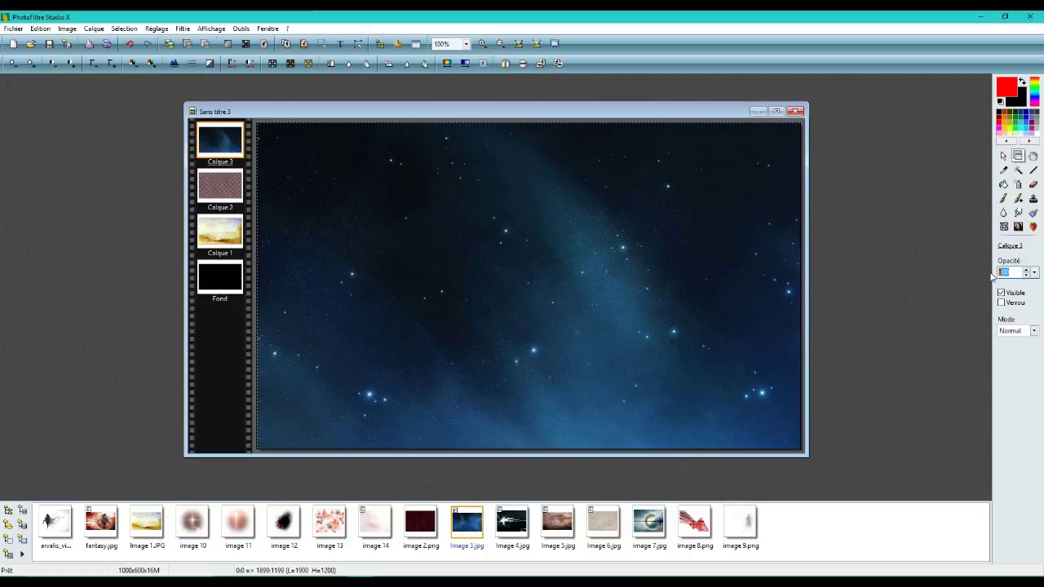
type("60")
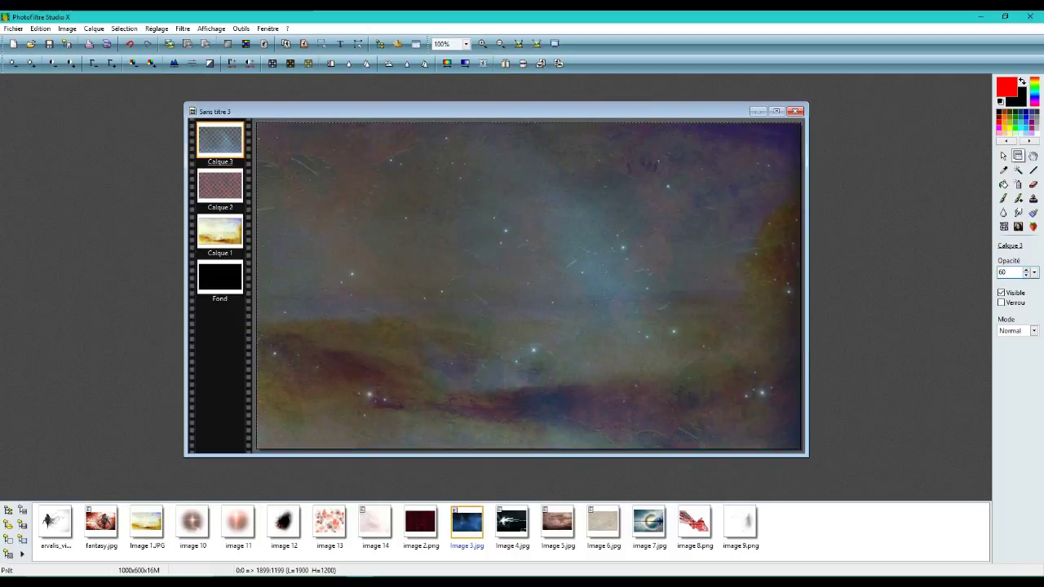
left_click(1016, 330)
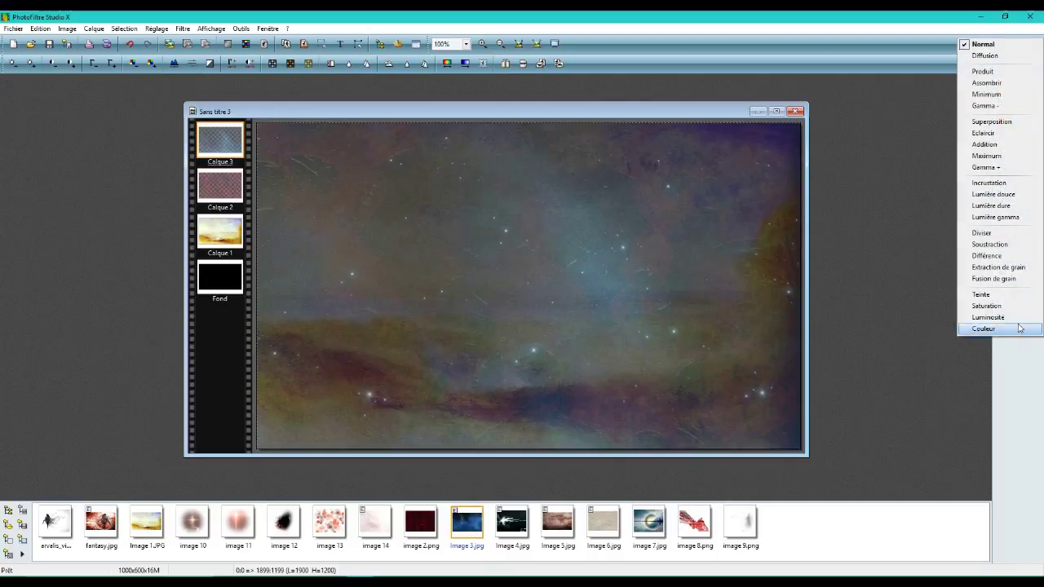
left_click(1011, 278)
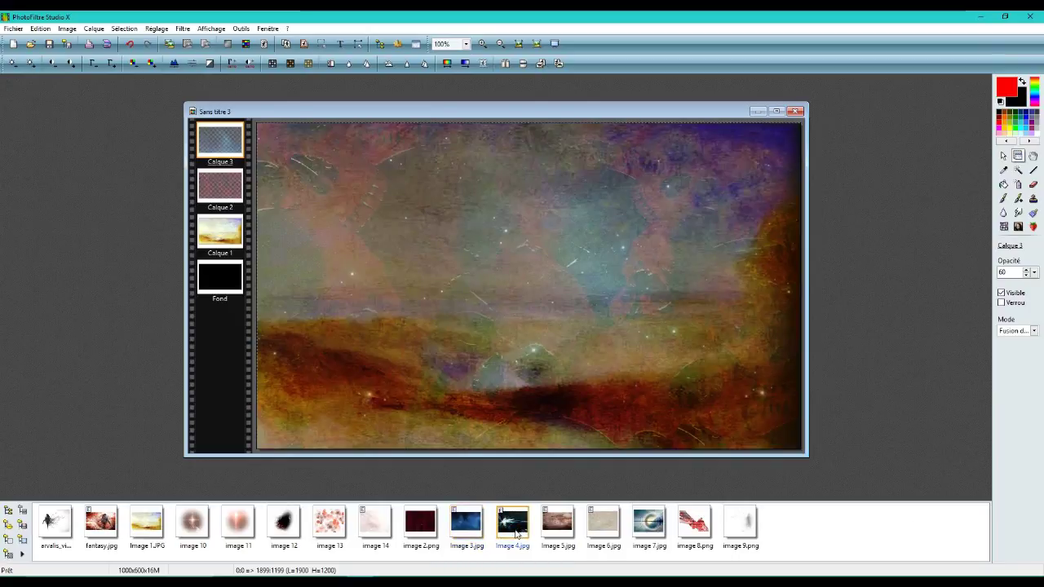
Add Image 4.jpg as a new layer and position it manually at X -62, Y -190
left_click_drag(516, 531, 438, 306)
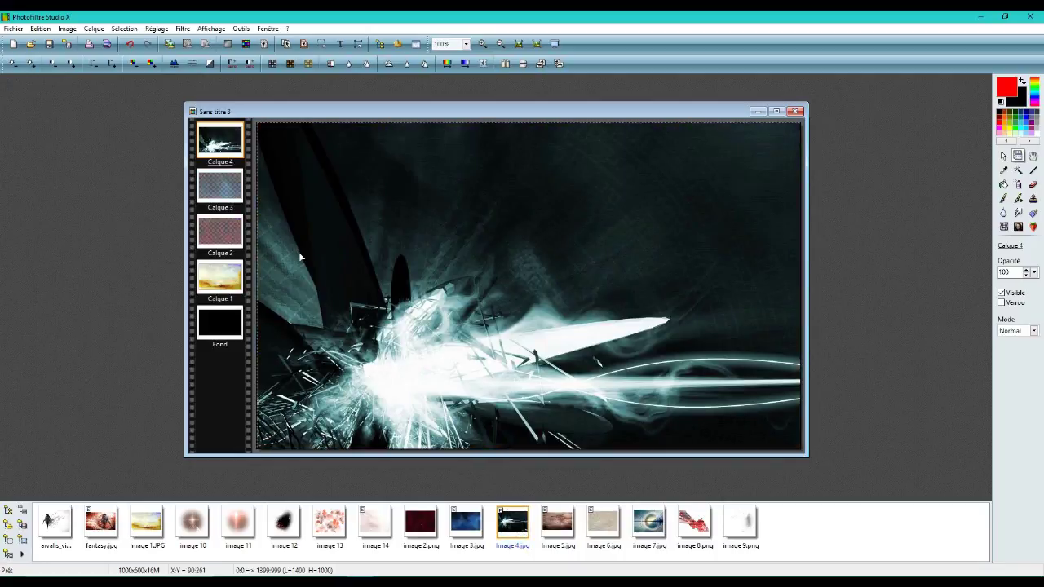
left_click(234, 154)
right_click(234, 153)
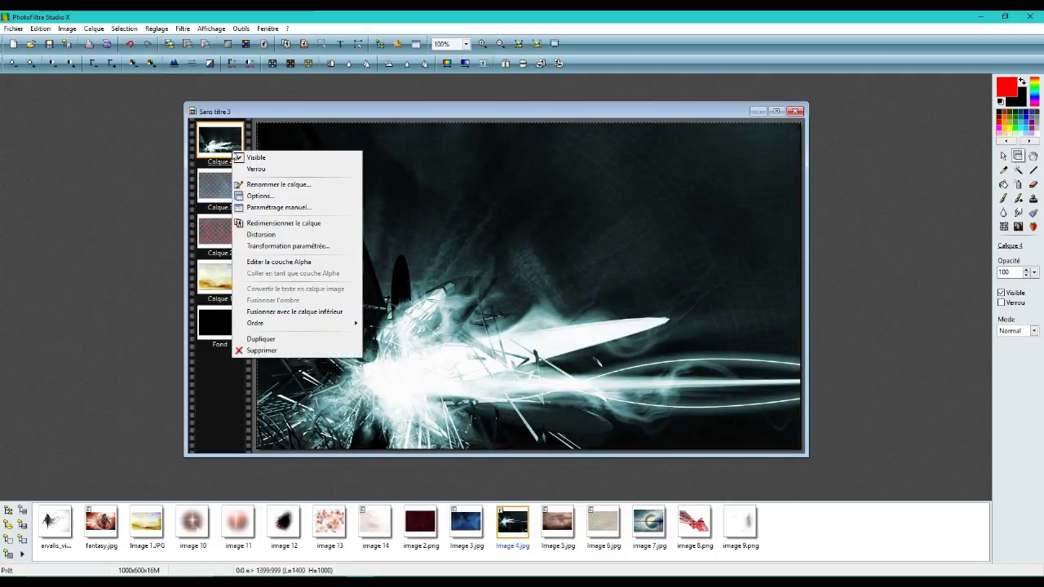
left_click(248, 207)
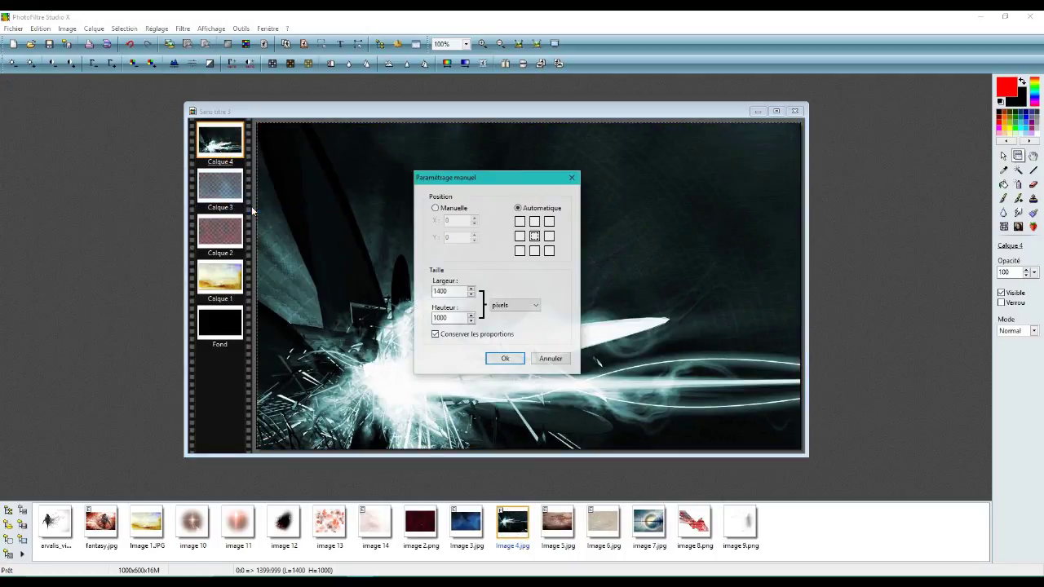
left_click(453, 208)
double_click(447, 220)
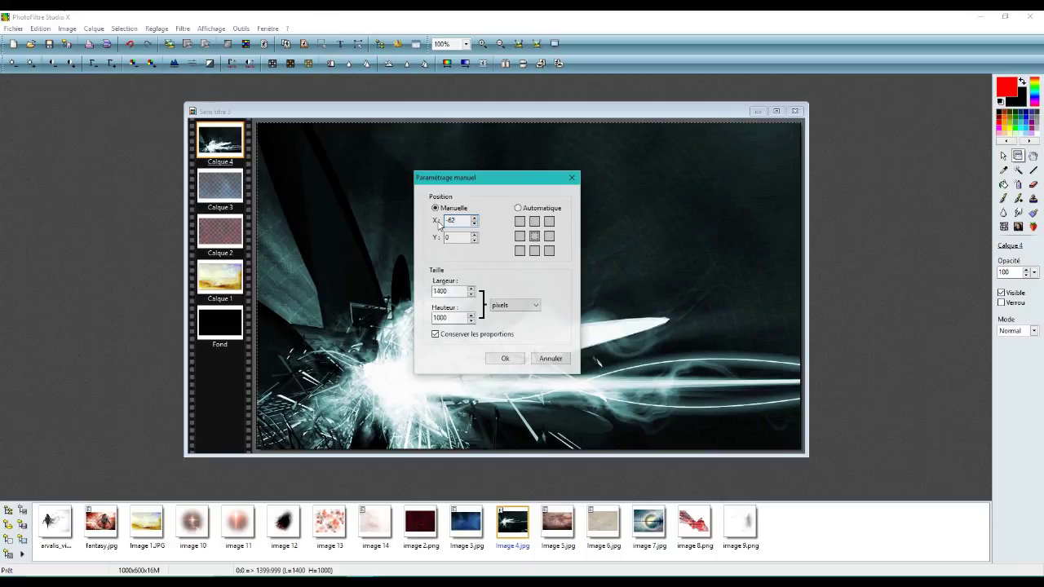
double_click(459, 237)
key("BackSpace")
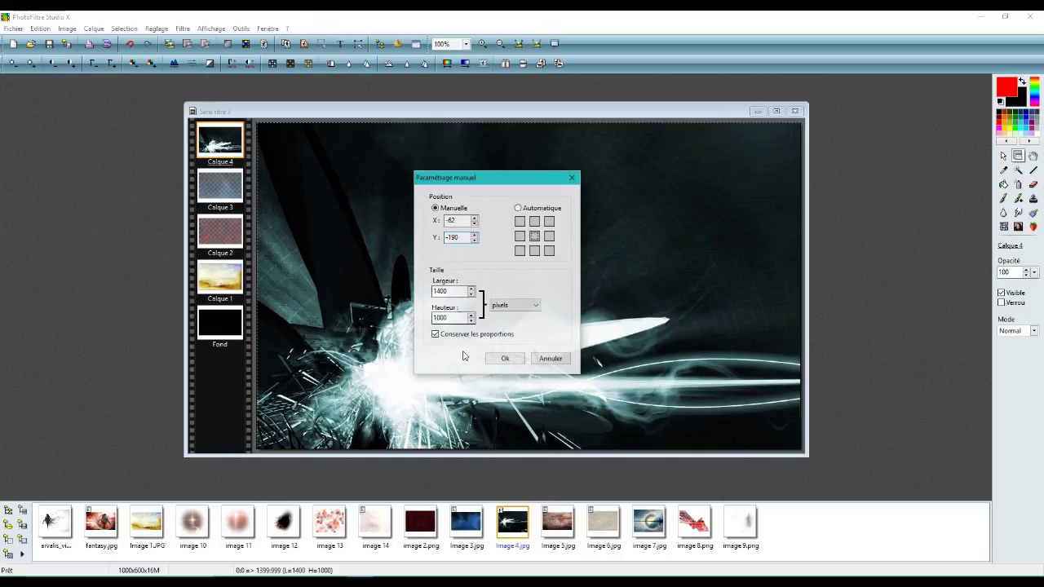
left_click(505, 358)
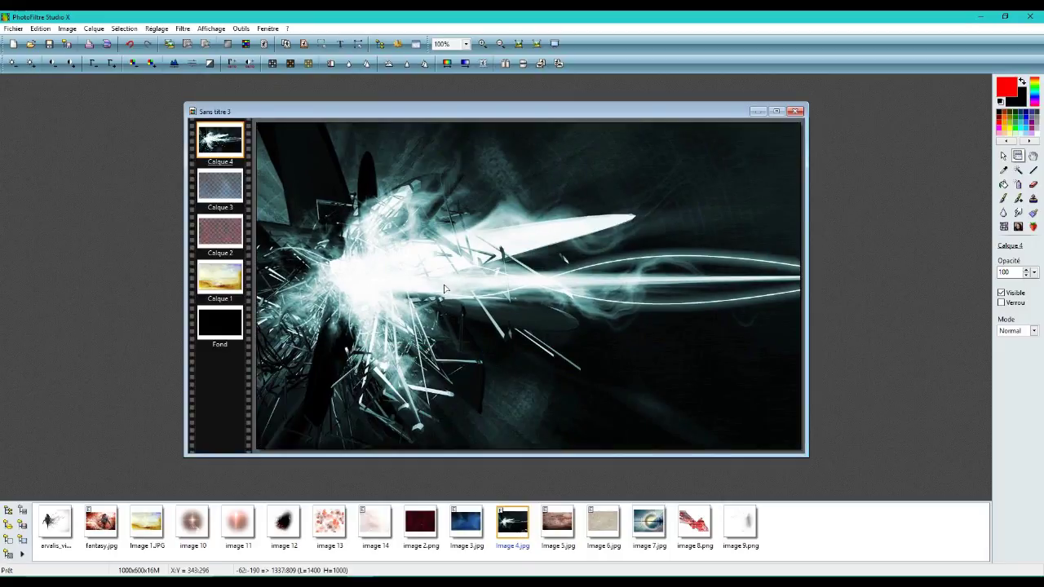
Set the light-burst layer's blending mode to Lumière douce
left_click(1017, 331)
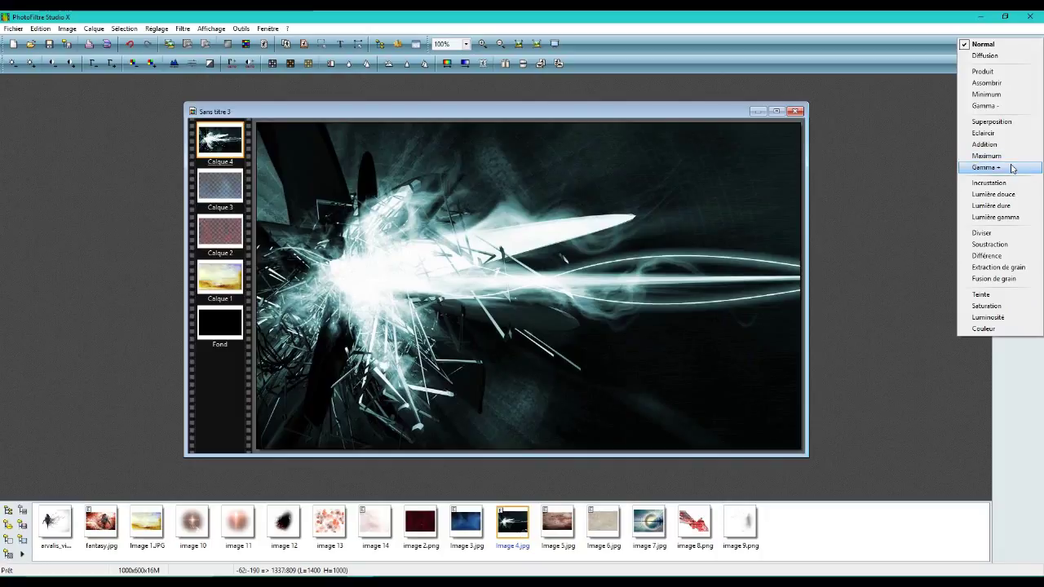
left_click(1009, 194)
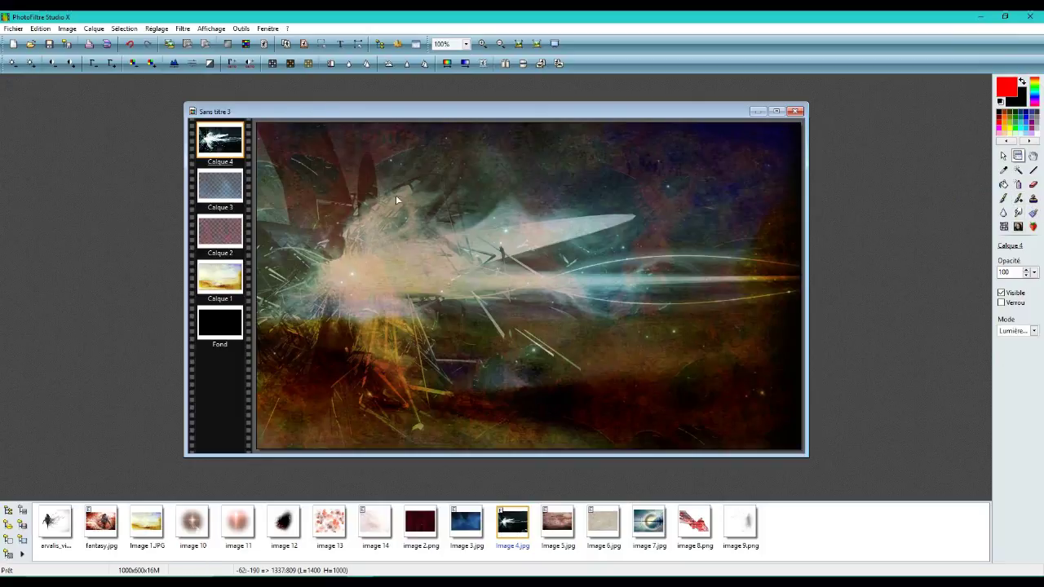
Duplicate the light-burst layer and set the copy's blending mode to Gamma +
right_click(223, 151)
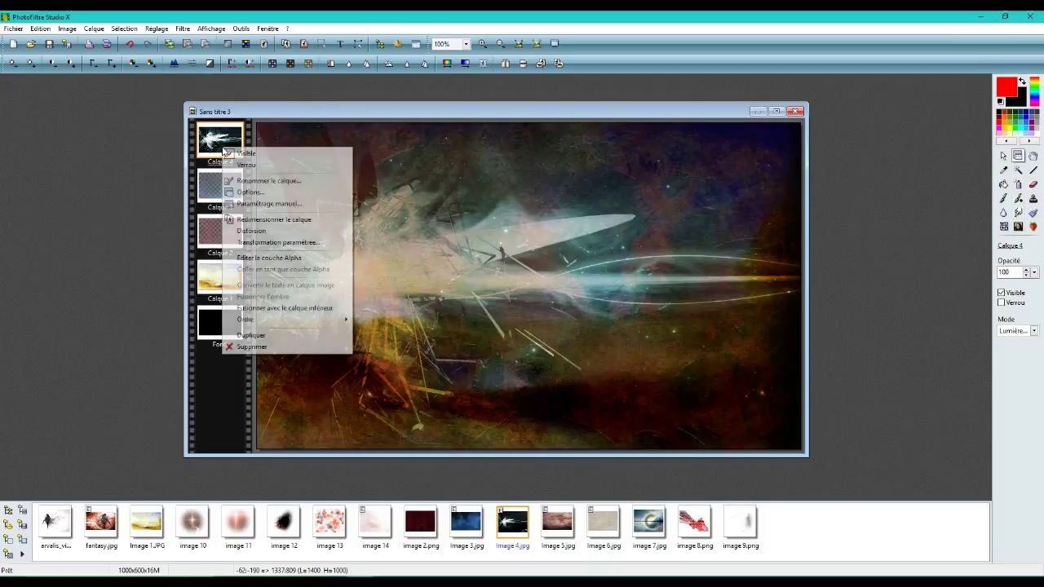
left_click(259, 333)
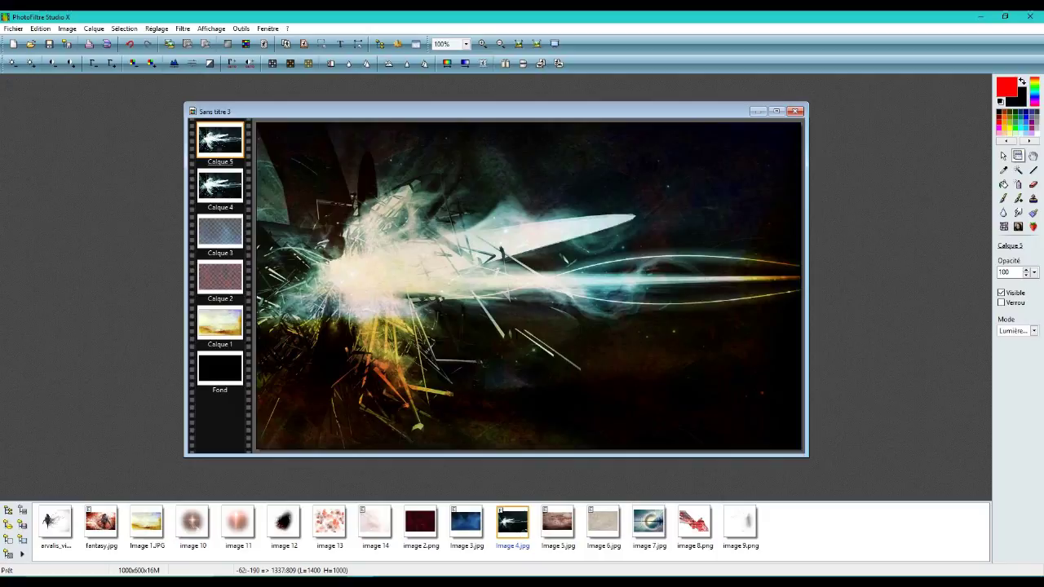
left_click(1034, 332)
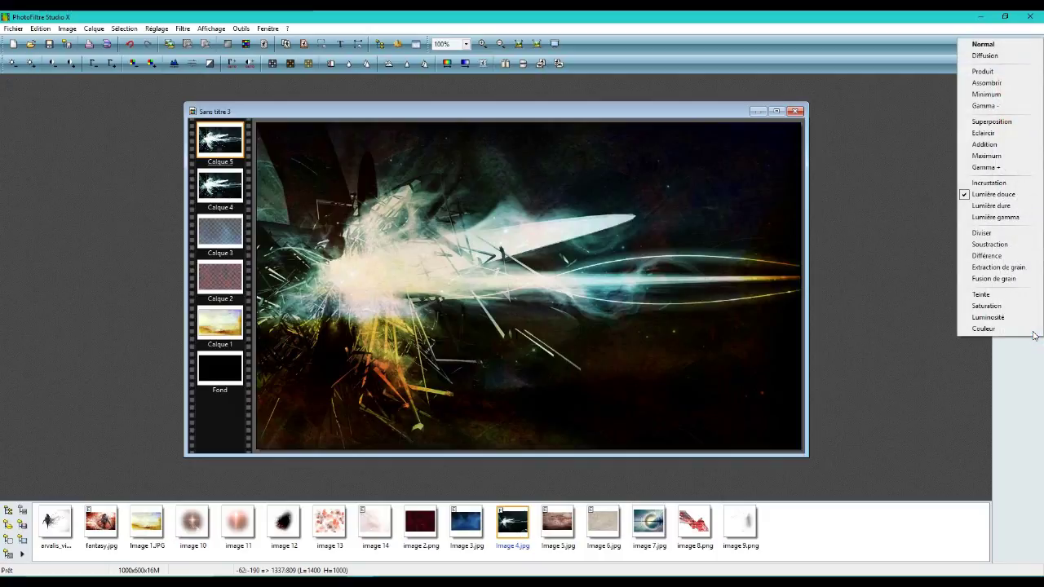
left_click(981, 167)
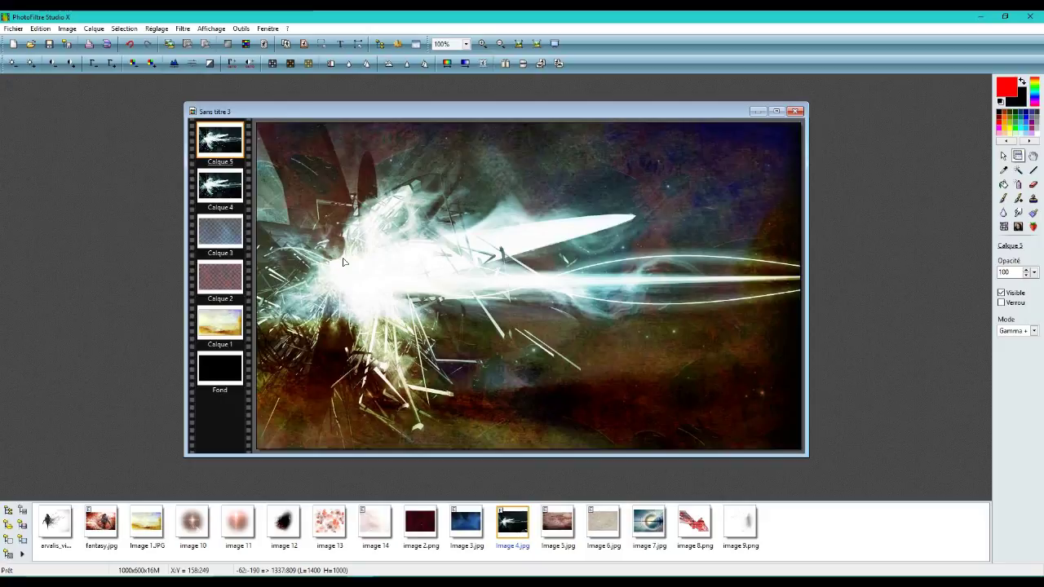
Add Image 5.jpg as a new layer and set its blending mode to Lumière dure
left_click(560, 535)
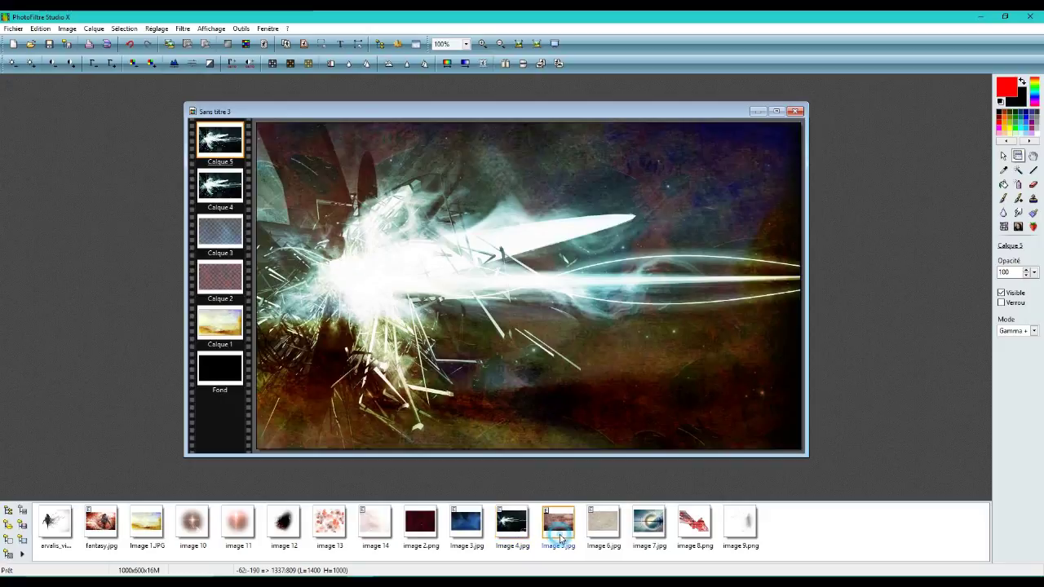
left_click_drag(559, 535, 501, 253)
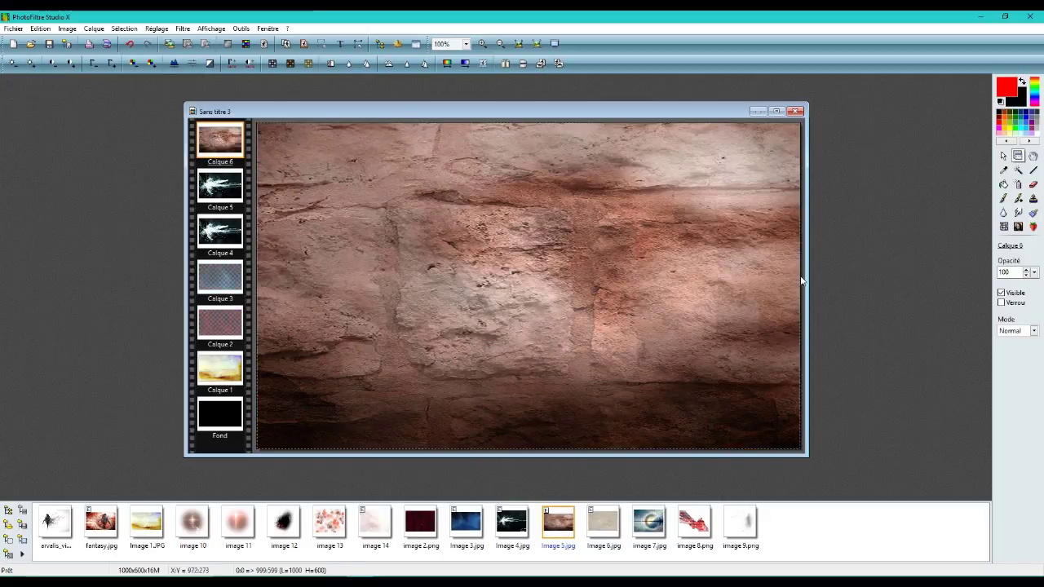
left_click(1019, 339)
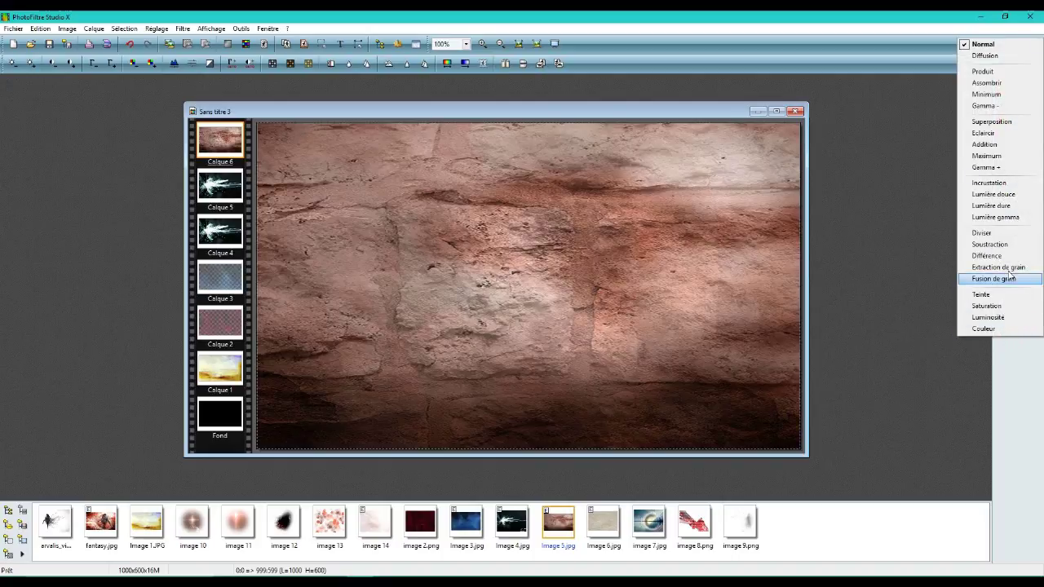
left_click(996, 207)
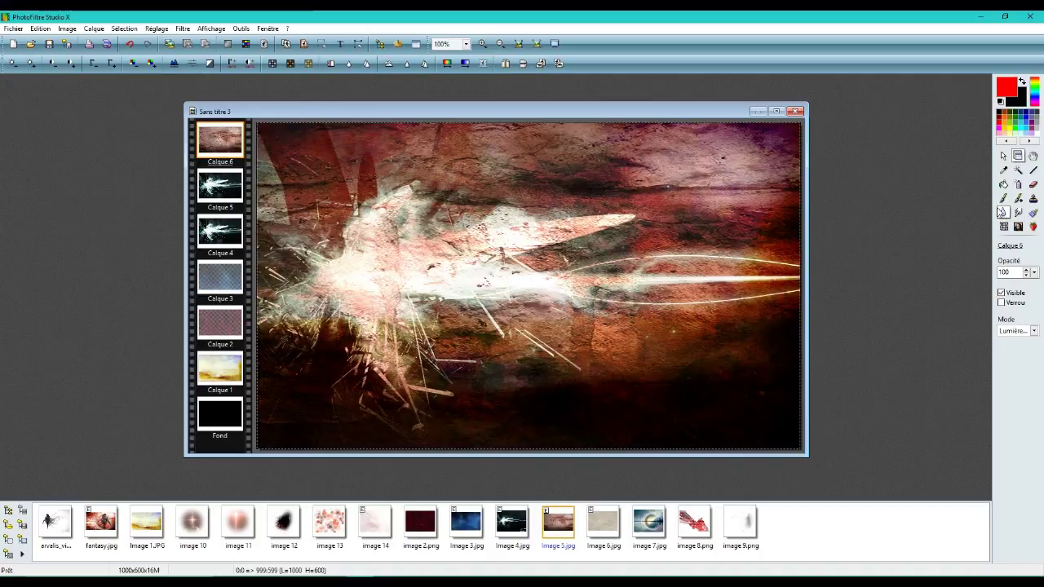
Add Image 6.jpg as a new layer and set its blending mode to Incrustation
left_click(611, 526)
left_click_drag(615, 538, 555, 279)
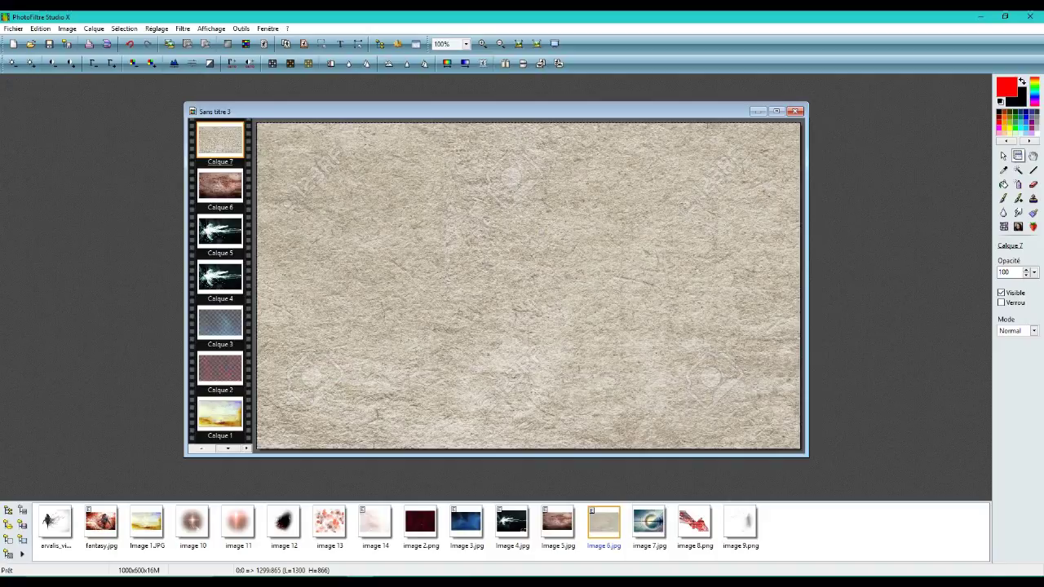
left_click(1015, 331)
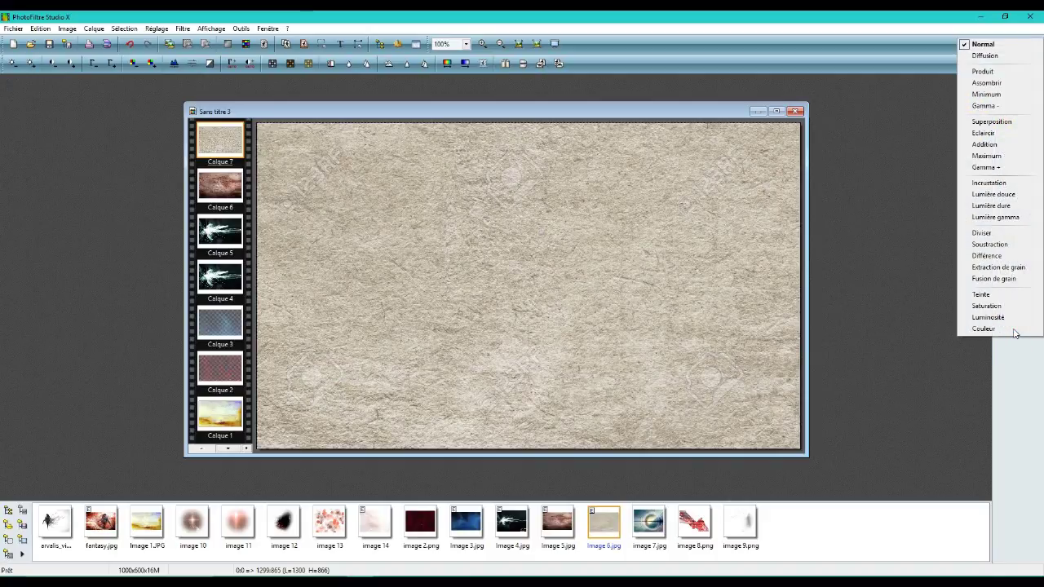
left_click(1006, 183)
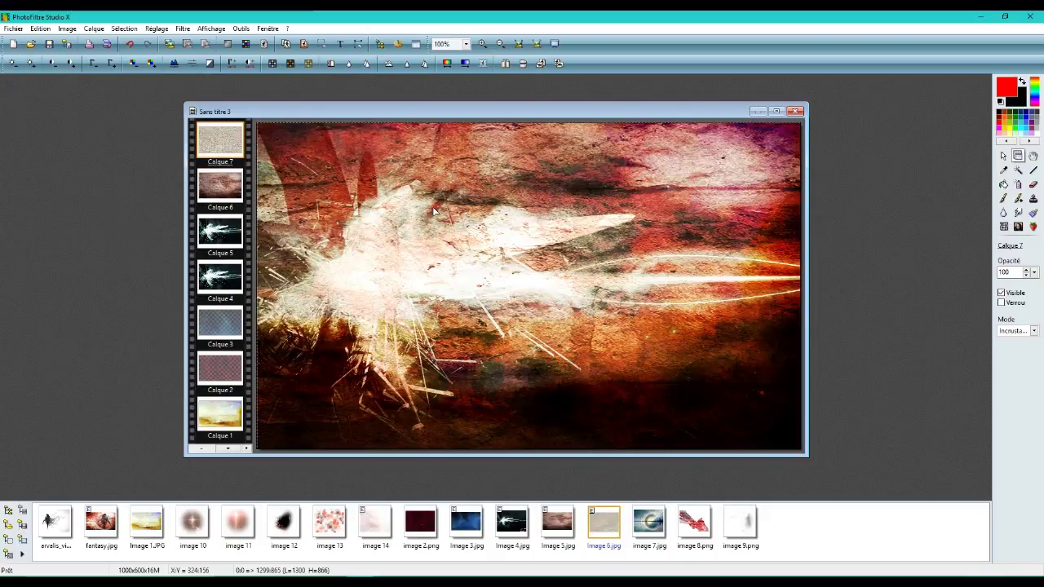
Add Image 7.jpg as a new layer, positioned manually at X 0, Y -78 and resized proportionally to 1005 × 755 pixels
left_click(650, 523)
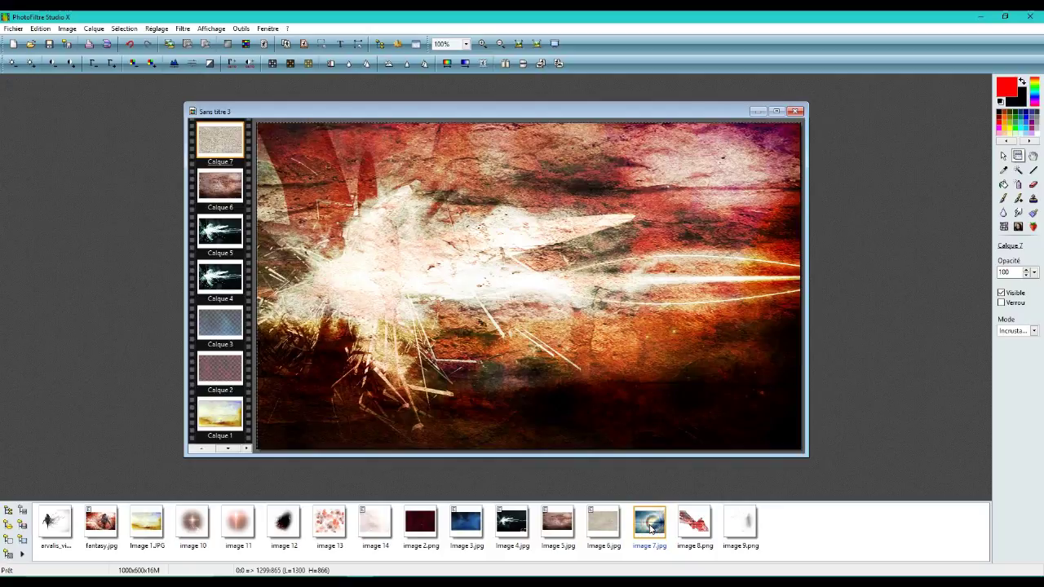
left_click_drag(650, 525, 519, 238)
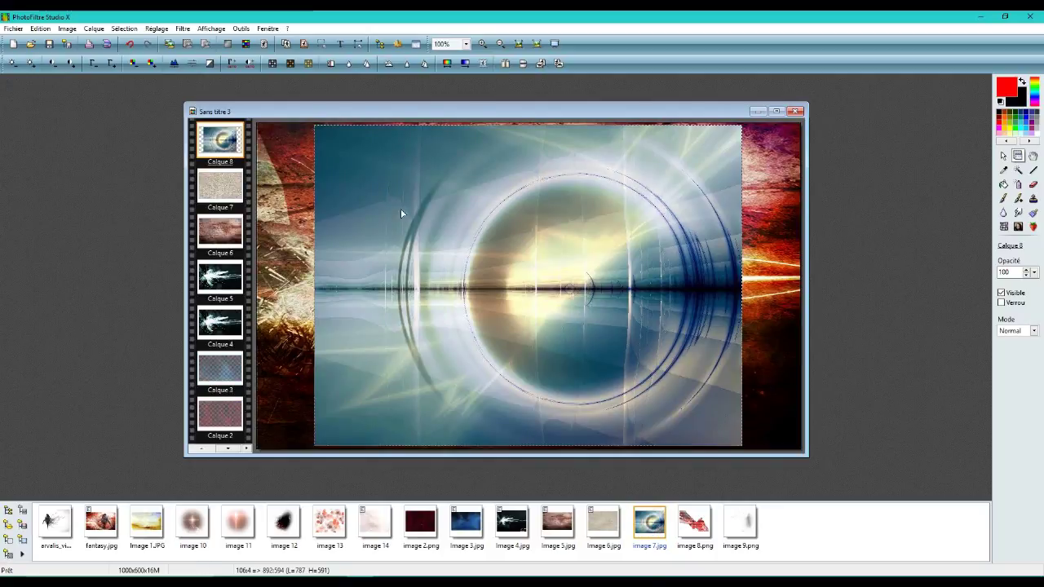
right_click(235, 152)
left_click(291, 210)
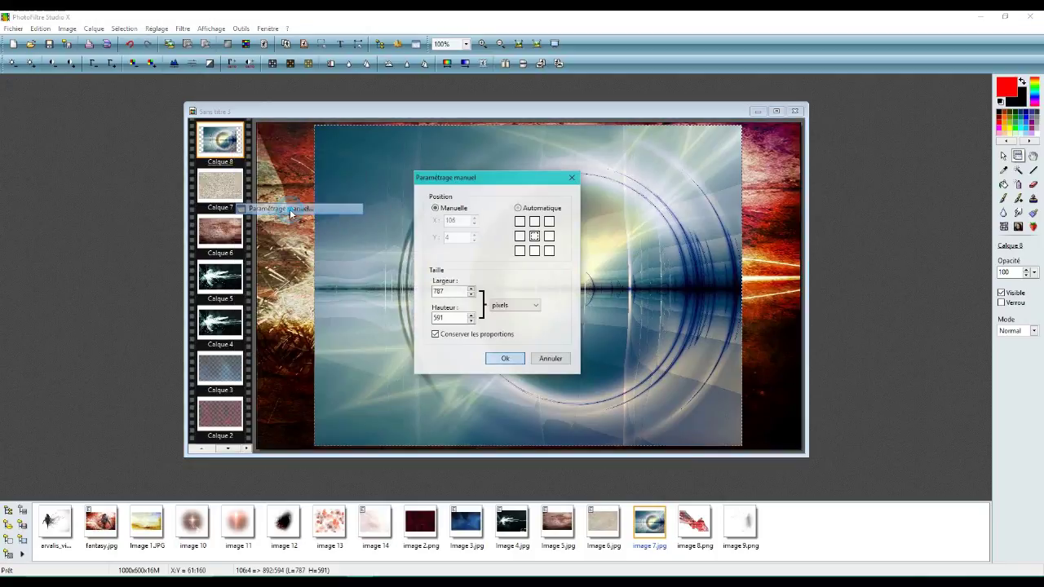
left_click(447, 209)
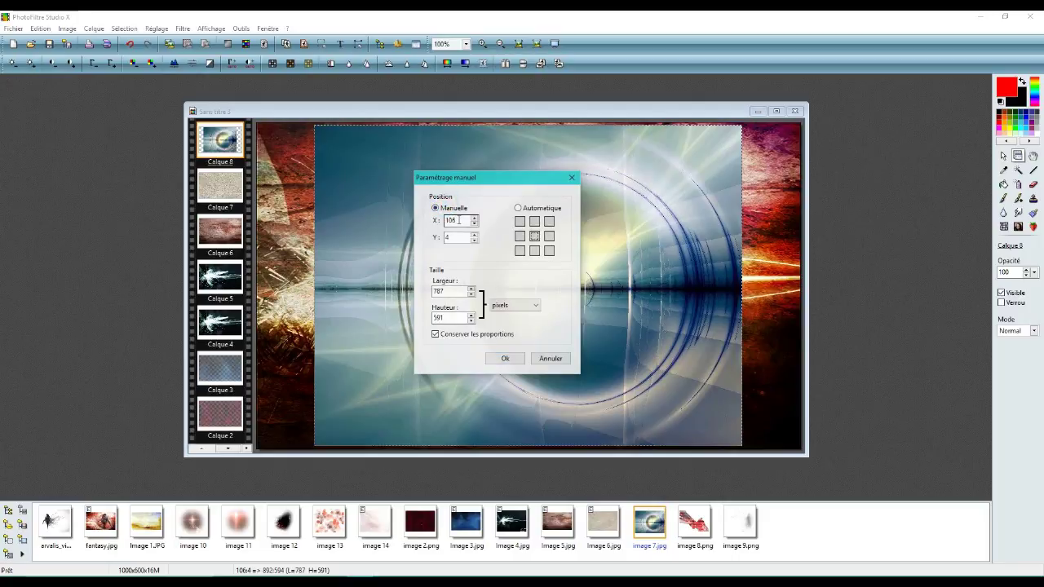
double_click(459, 220)
key("BackSpace")
type("0")
key("Tab")
type("-")
double_click(456, 291)
type("100")
left_click(505, 359)
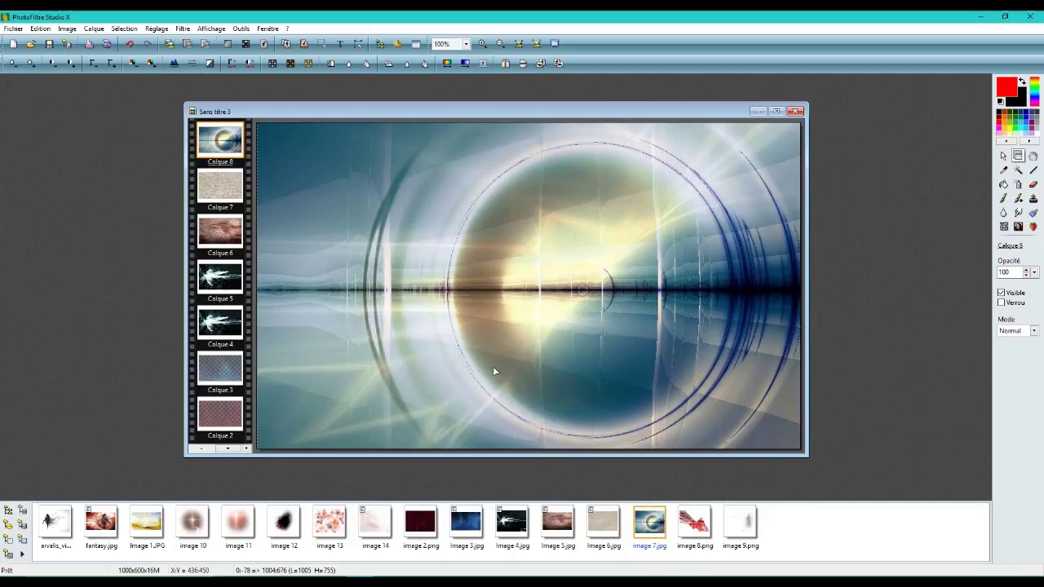
Set the circle layer's blending mode to Lumière dure and change its hue to 10° using Méthode 2 / Teinte
left_click(1019, 331)
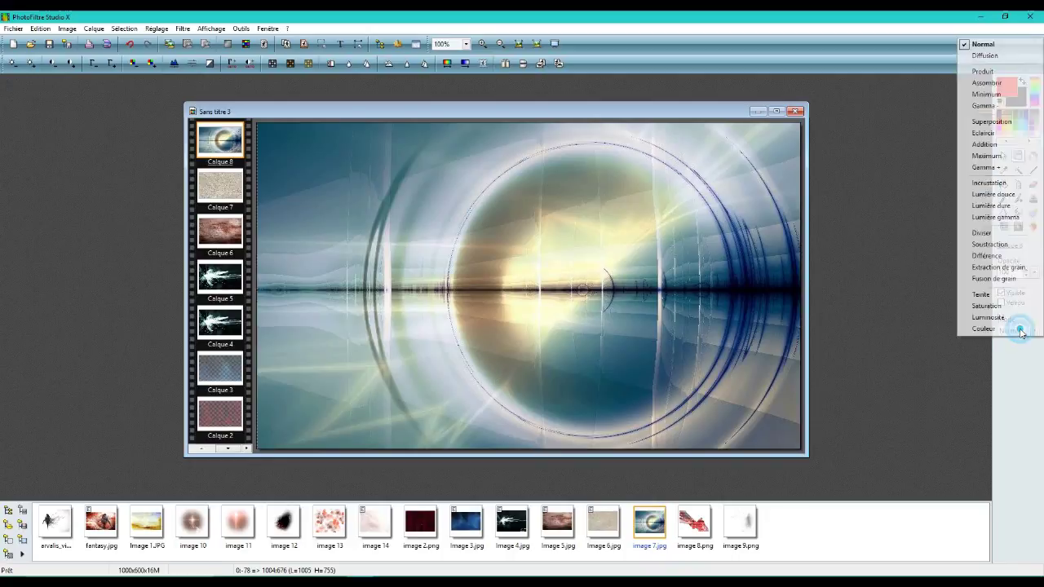
left_click(1002, 211)
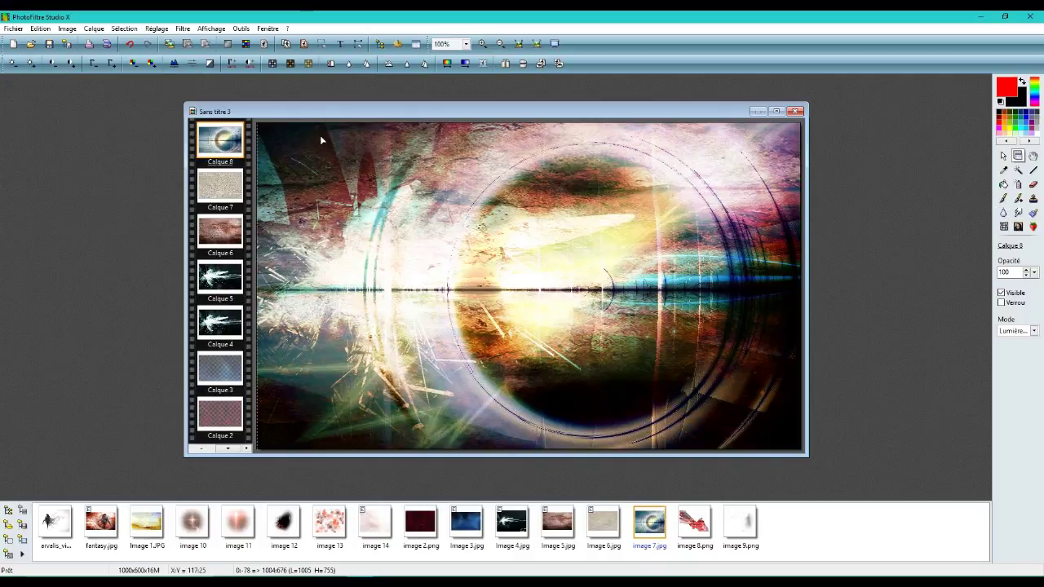
left_click(450, 65)
left_click_drag(660, 160, 416, 231)
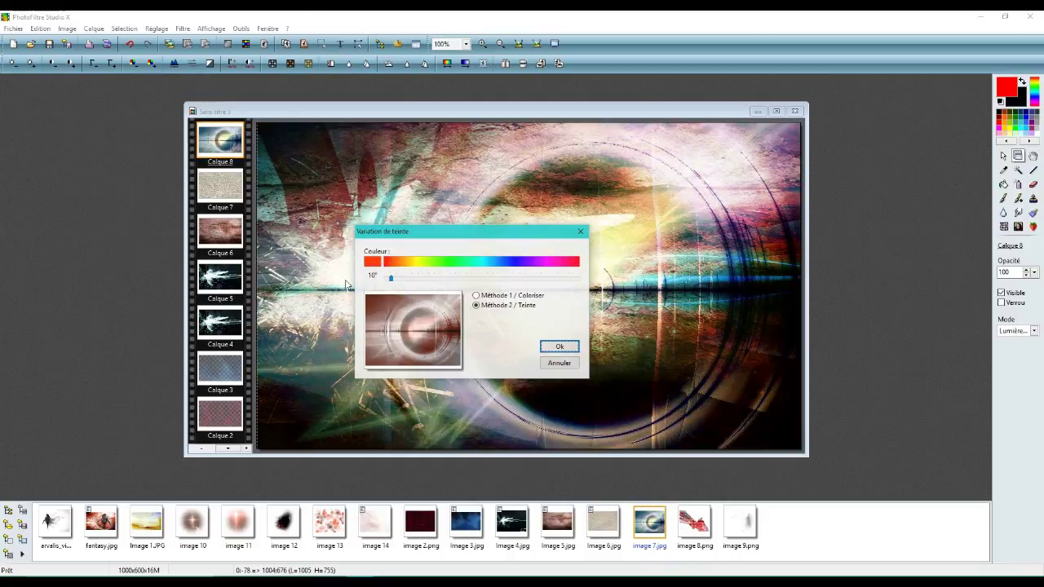
left_click(390, 281)
key("Right")
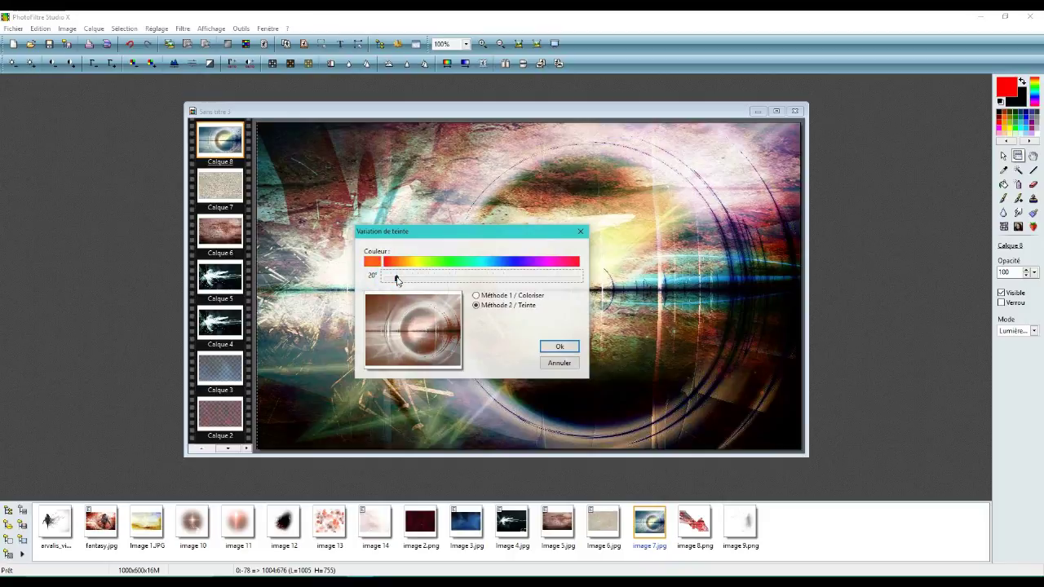
left_click(392, 280)
left_click(404, 280)
left_click(420, 279)
left_click(462, 279)
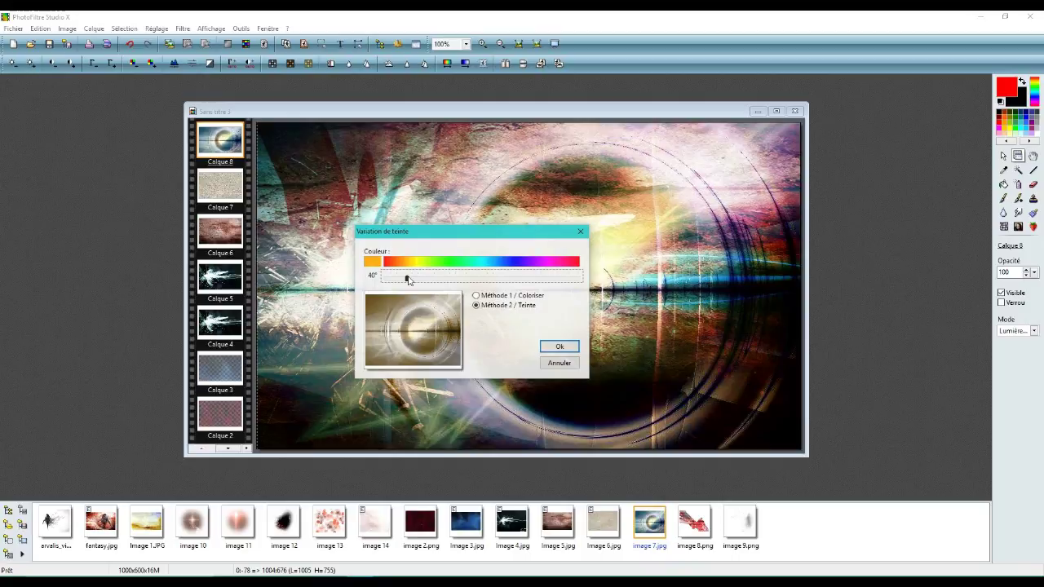
left_click_drag(406, 279, 393, 280)
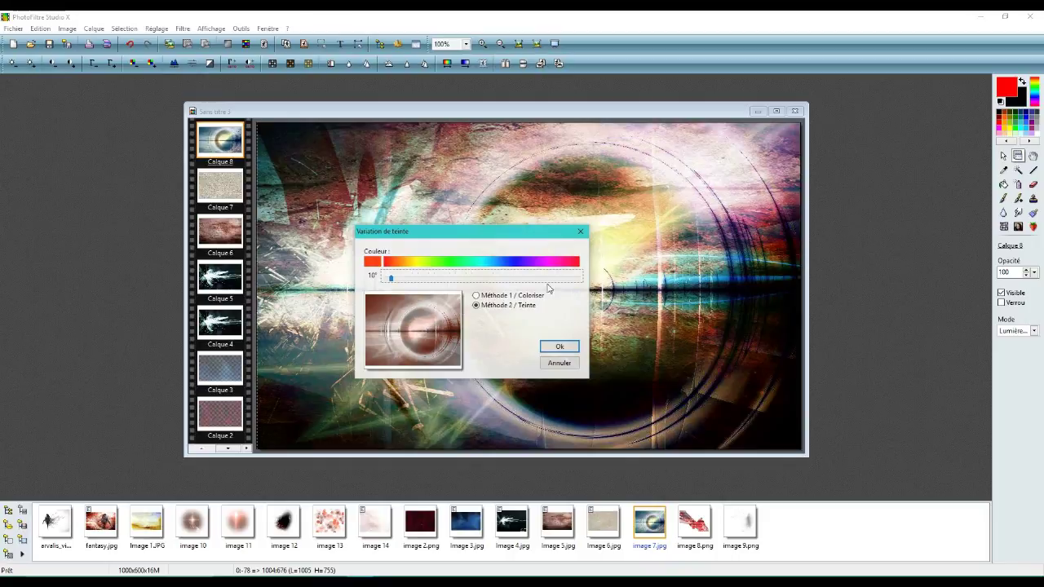
left_click(566, 349)
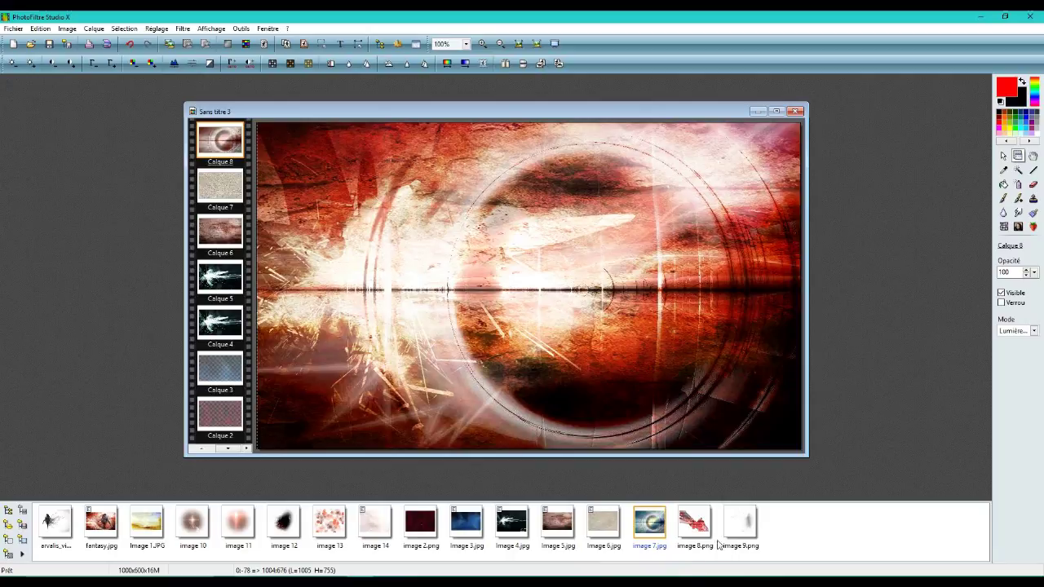
Add Image 8.png as a new layer and position it manually at X -13, Y -118
left_click(699, 521)
left_click_drag(703, 528, 540, 307)
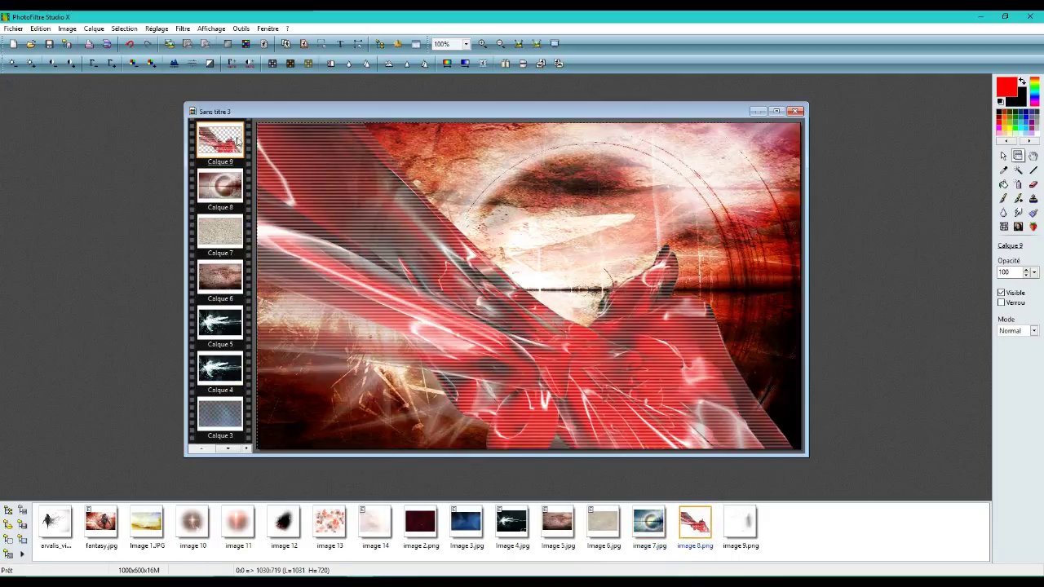
right_click(232, 134)
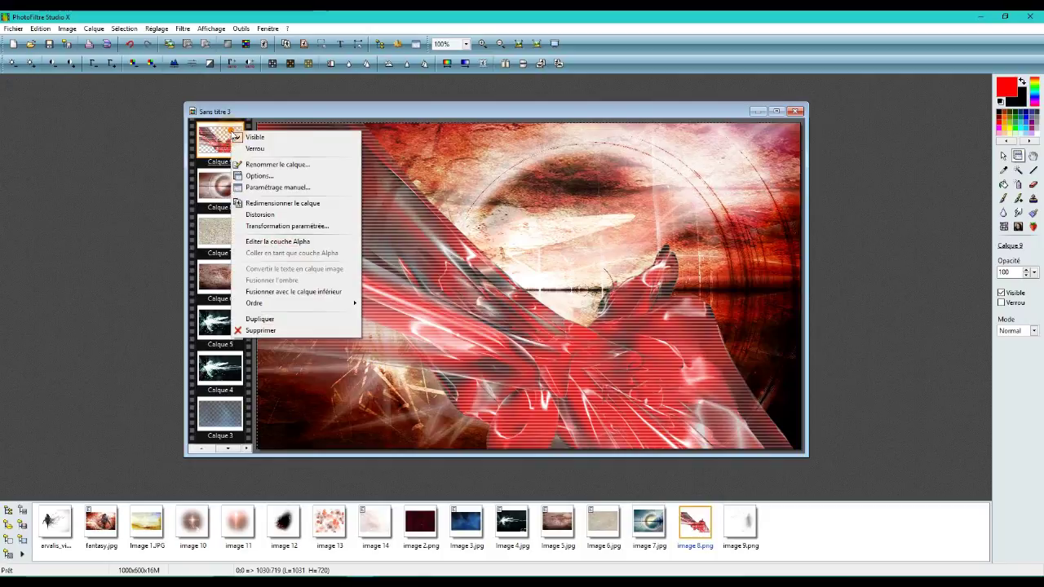
left_click(270, 189)
left_click(435, 208)
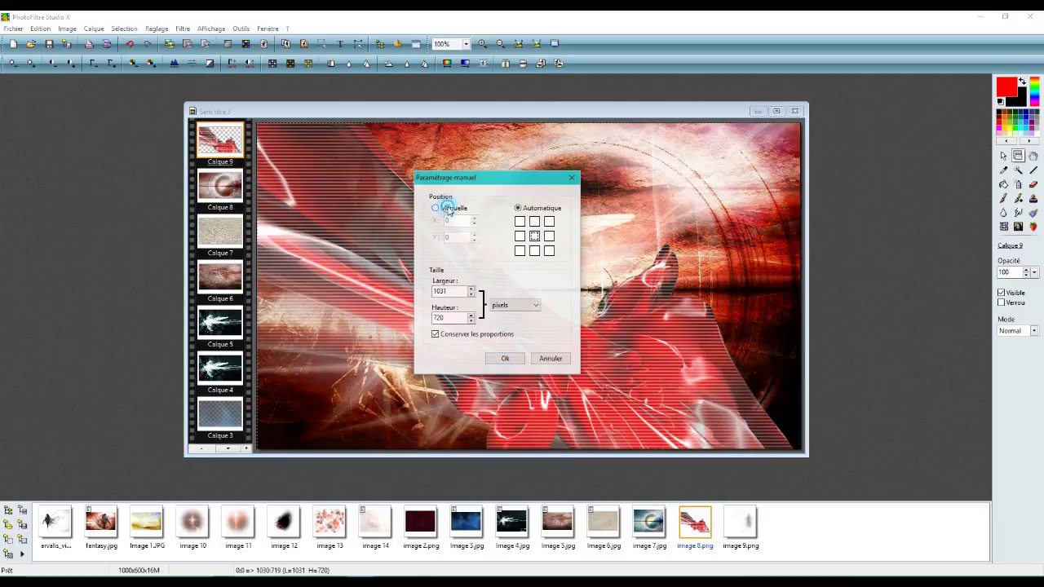
left_click_drag(456, 220, 439, 222)
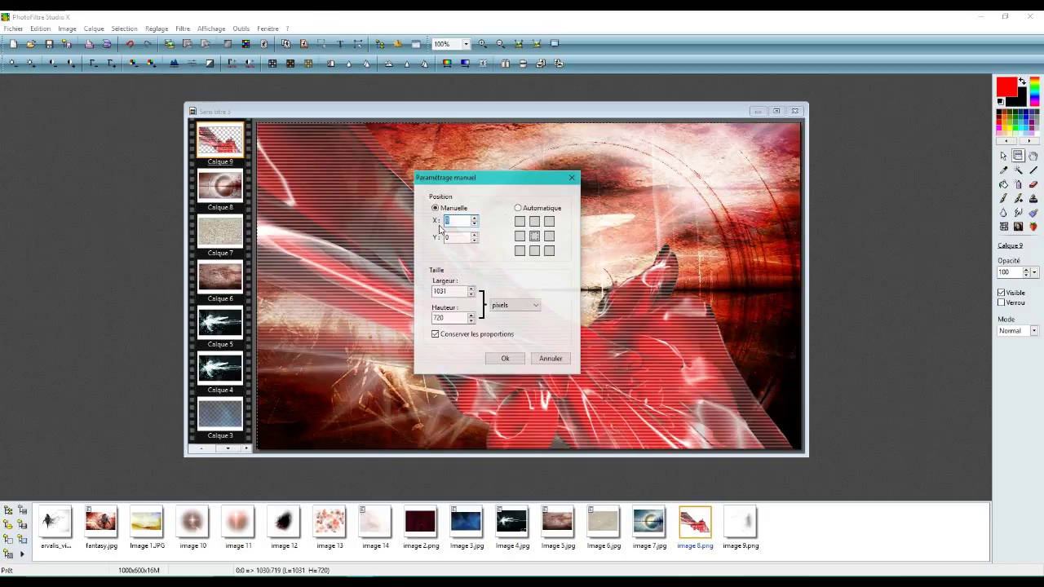
type("-13")
left_click_drag(455, 238, 437, 243)
type("-11")
left_click(503, 359)
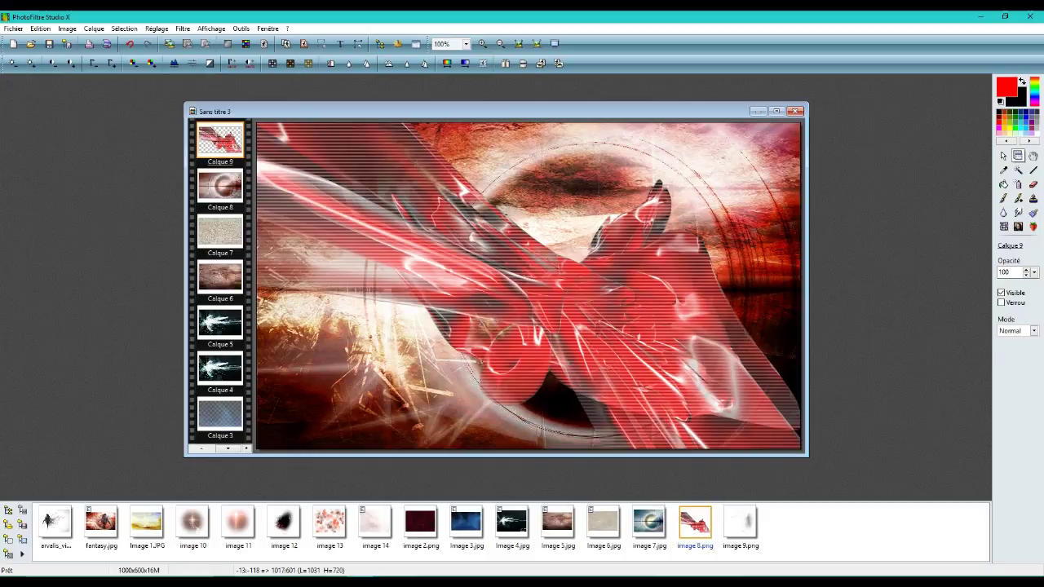
Set the red abstract shape layer's opacity to 60 and its blending mode to Produit
double_click(1011, 271)
type("60")
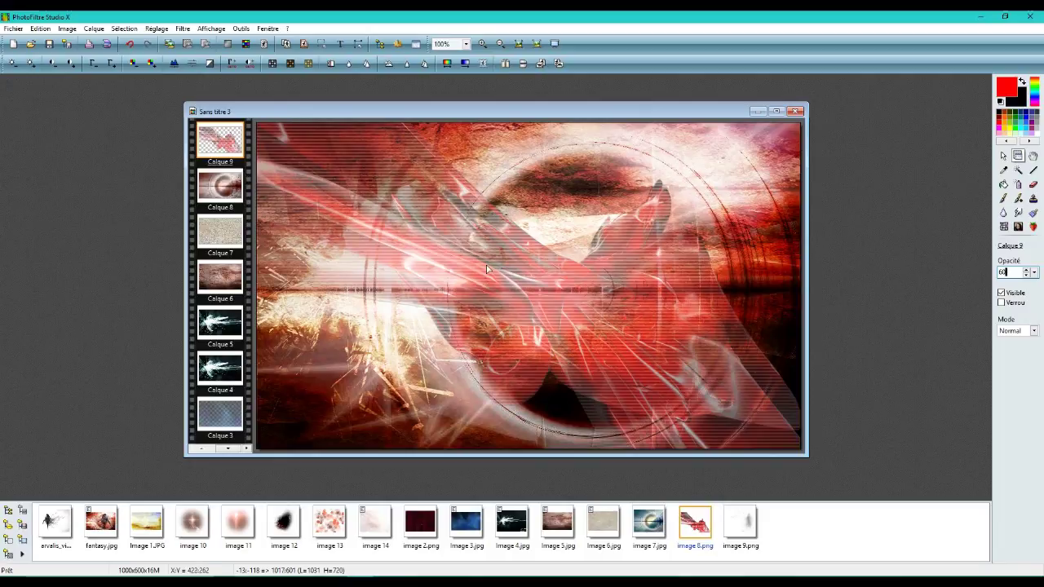
left_click(1021, 332)
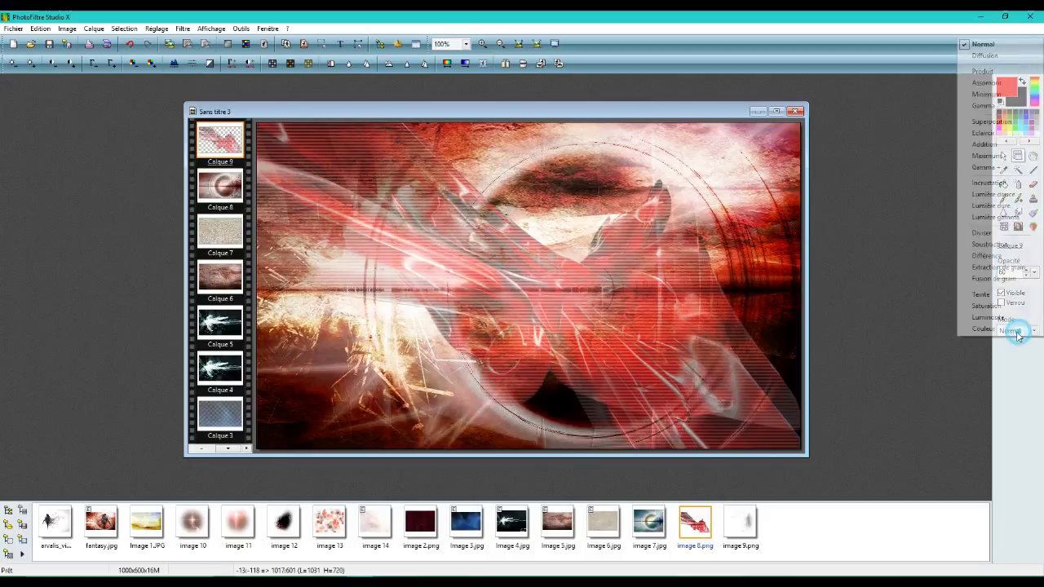
left_click(968, 71)
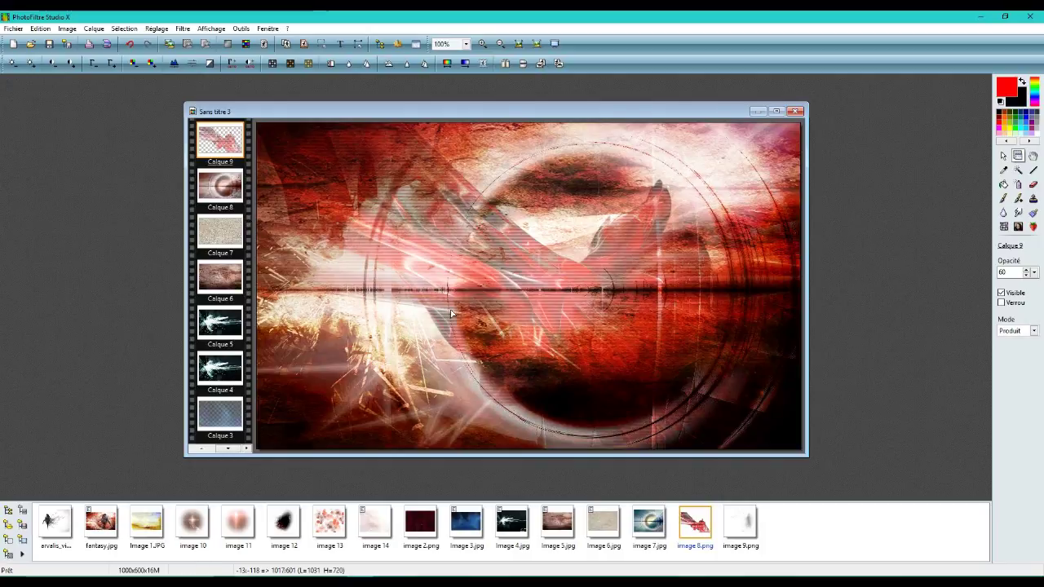
Add Image 9.png as a new layer and position it manually at X -121, Y -46
left_click(748, 526)
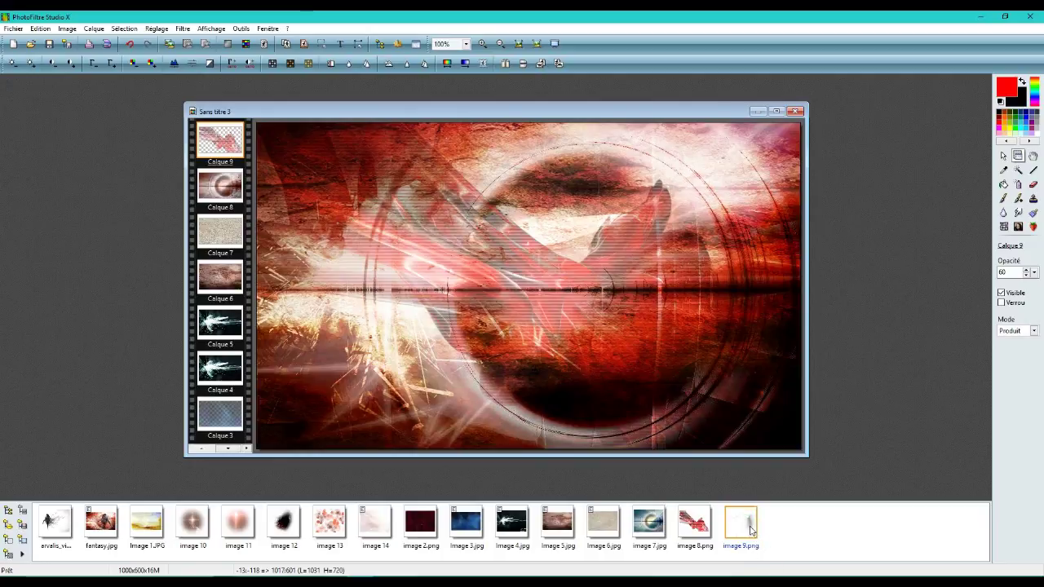
left_click_drag(587, 296, 572, 248)
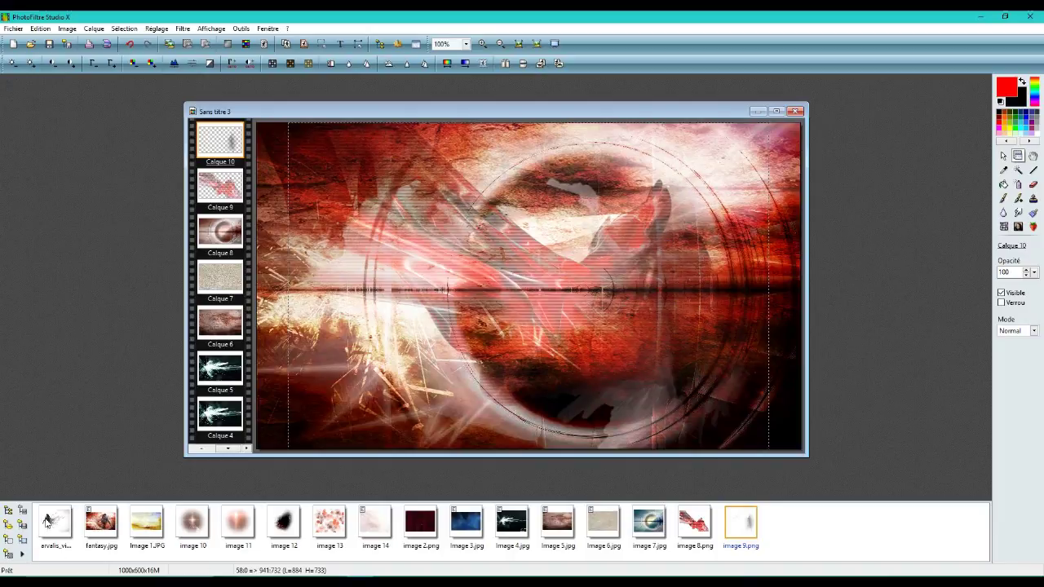
right_click(210, 144)
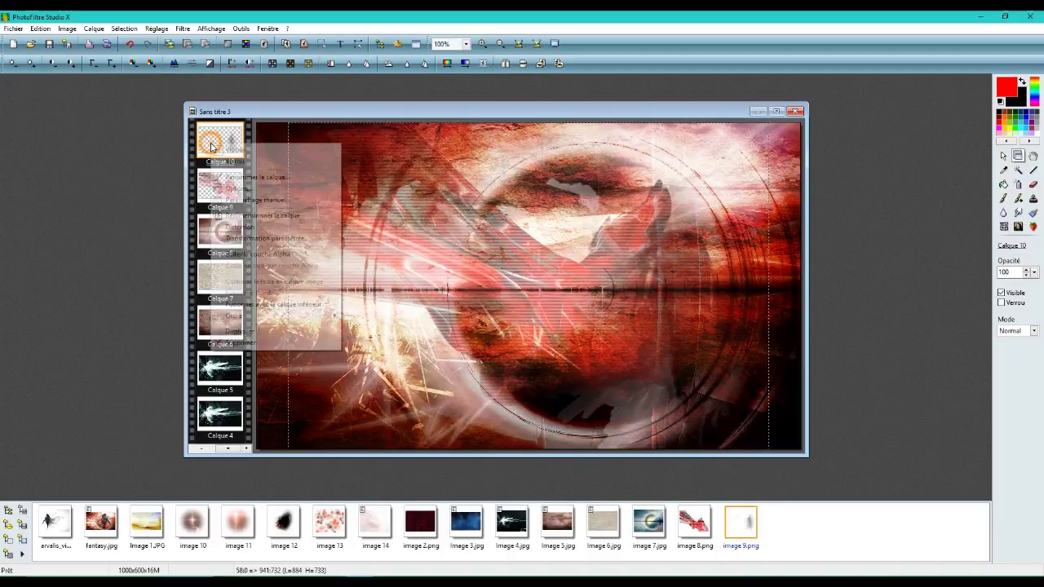
left_click(241, 200)
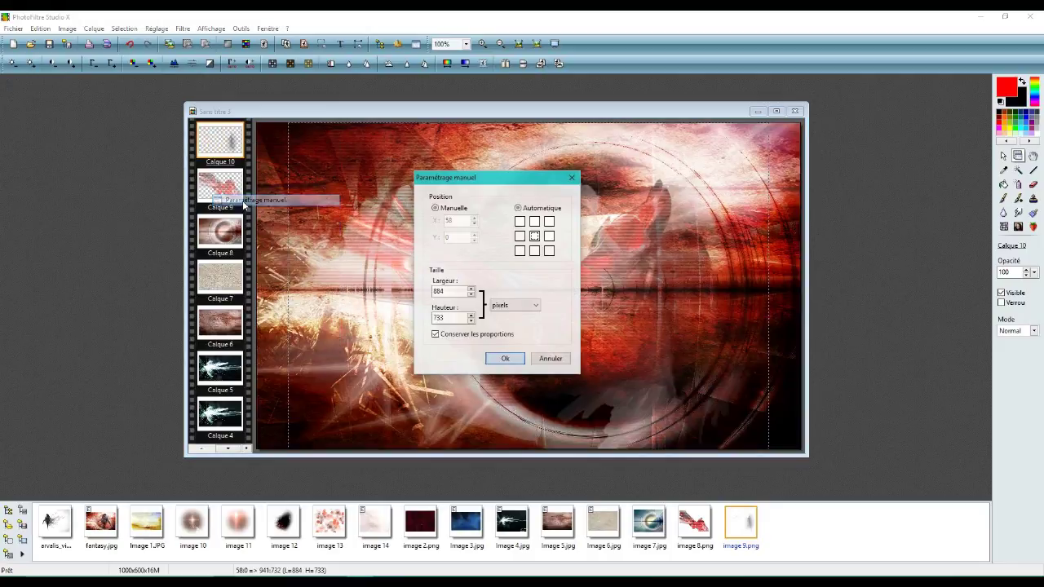
left_click(447, 213)
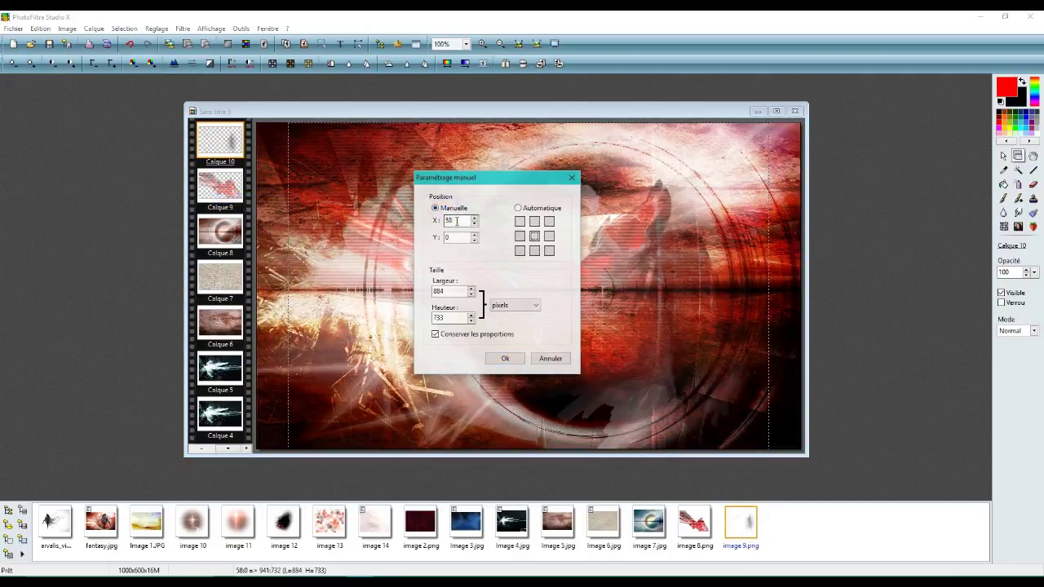
type("50")
key("BackSpace")
type("-121")
double_click(445, 238)
key("BackSpace")
left_click(504, 359)
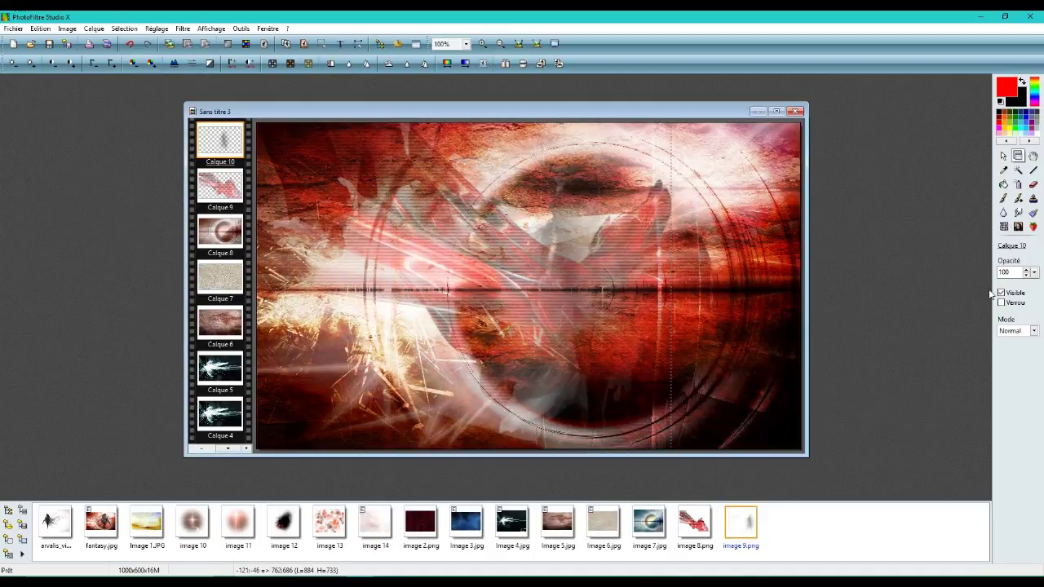
Set the Image 9.png layer's opacity to 70 and move it one level down, beneath the red abstract shape layer
double_click(1015, 272)
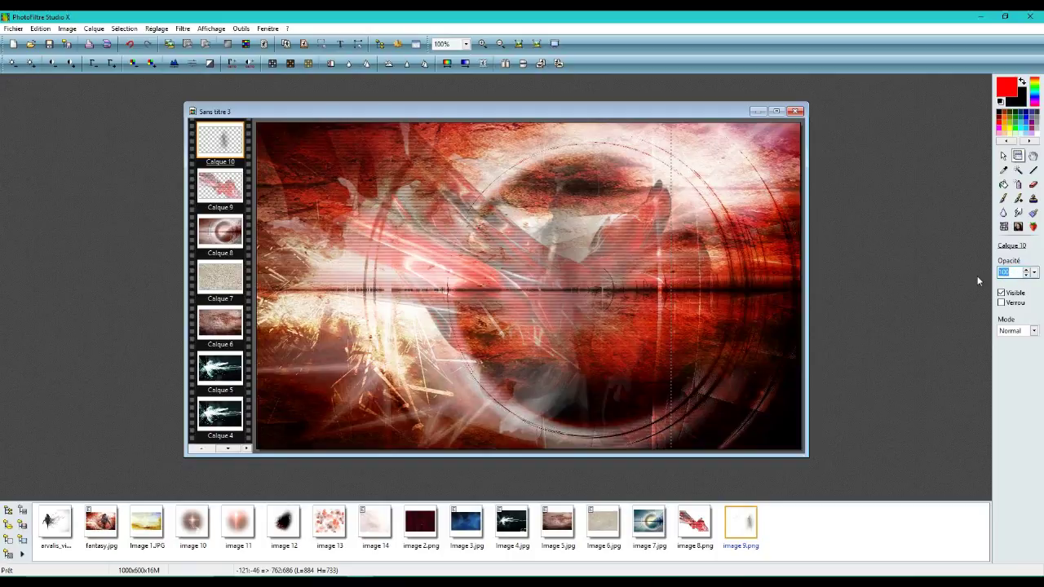
type("70")
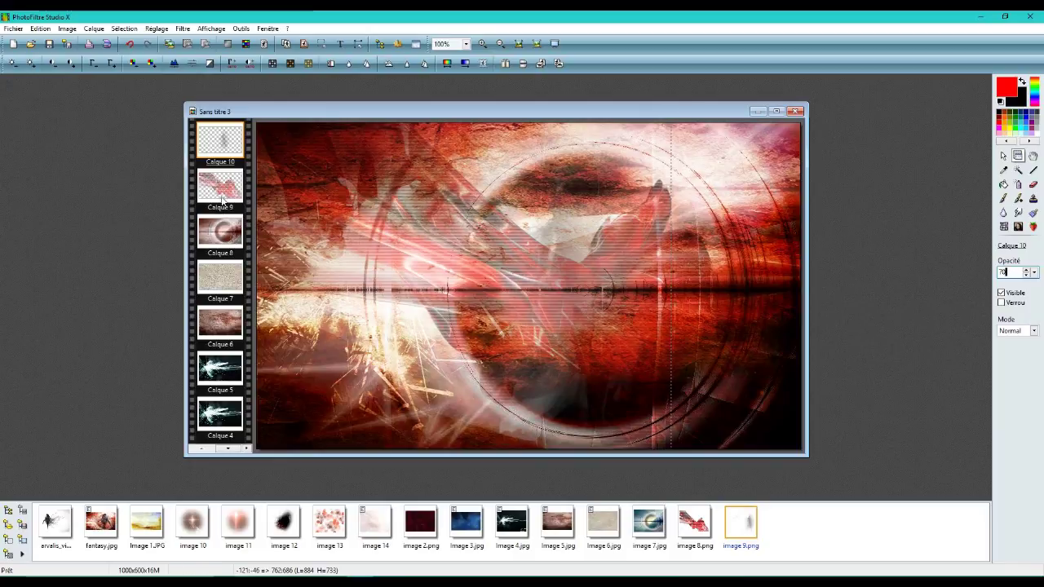
left_click(212, 144)
right_click(212, 145)
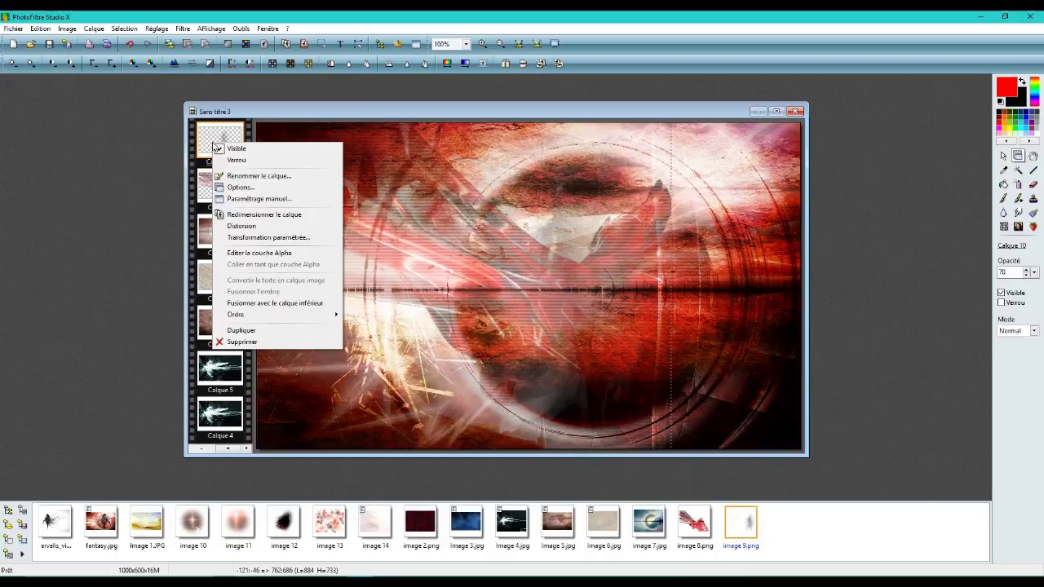
mouse_move(326, 314)
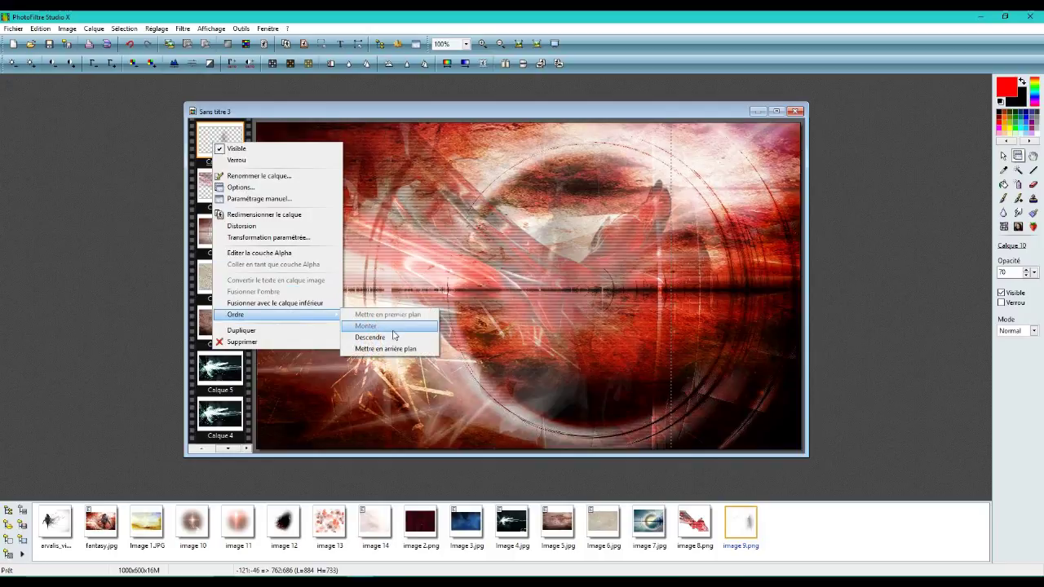
left_click(211, 141)
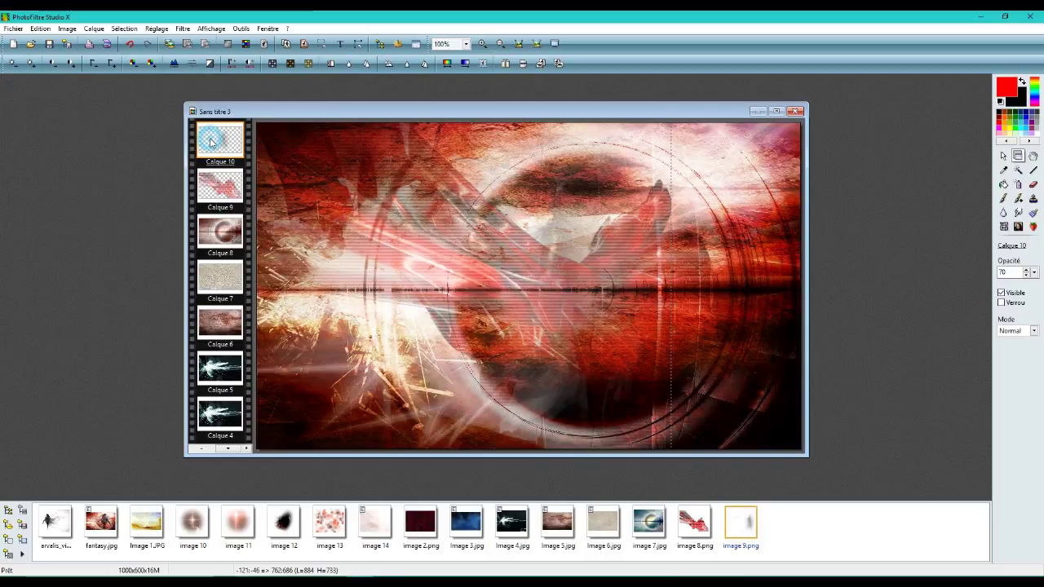
left_click_drag(225, 168, 222, 187)
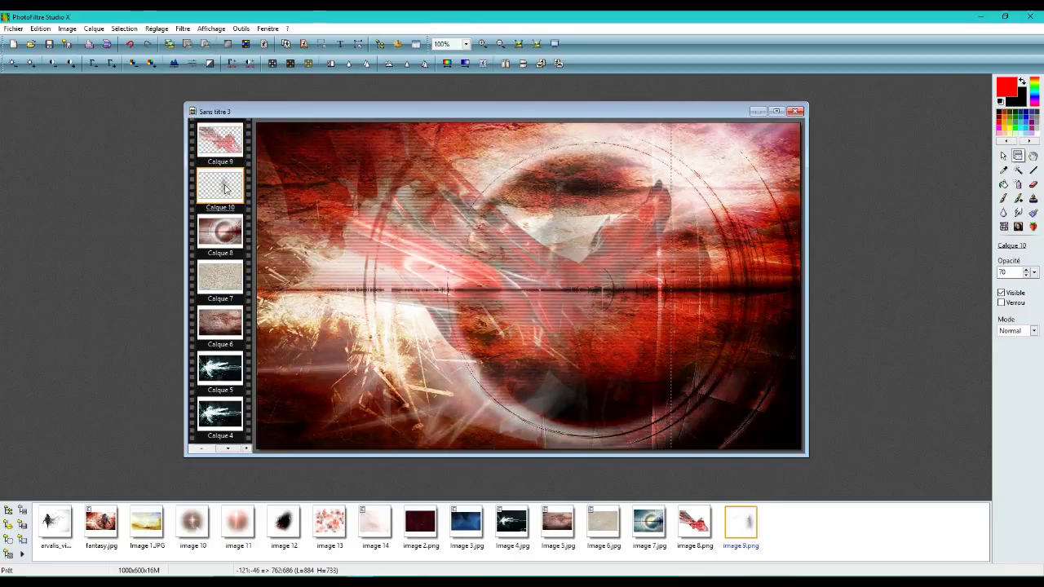
Add Image 10 as a new layer above the red abstract shape layer and position it manually at X 537, Y 80
left_click(228, 143)
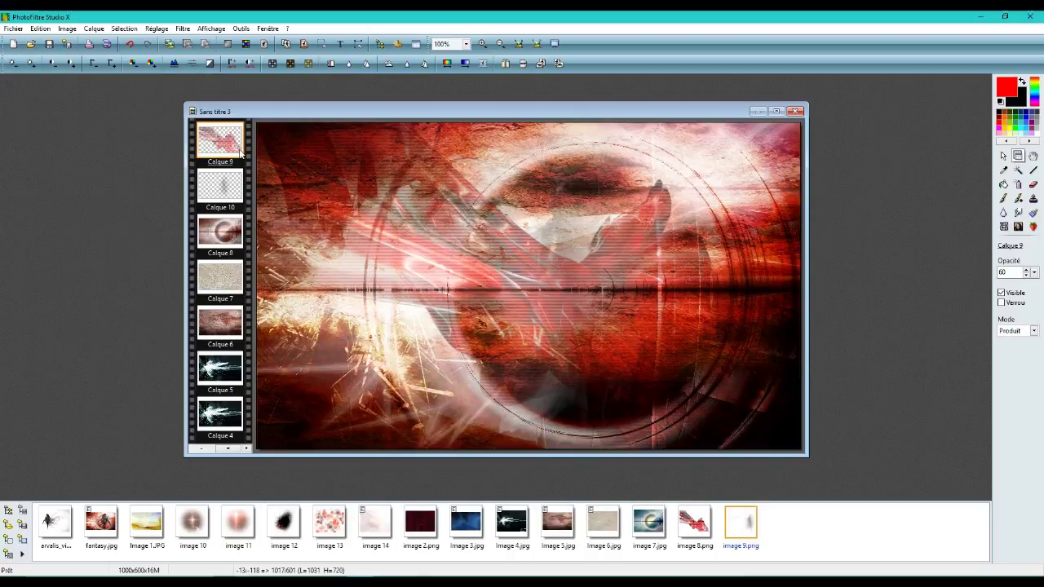
left_click(197, 530)
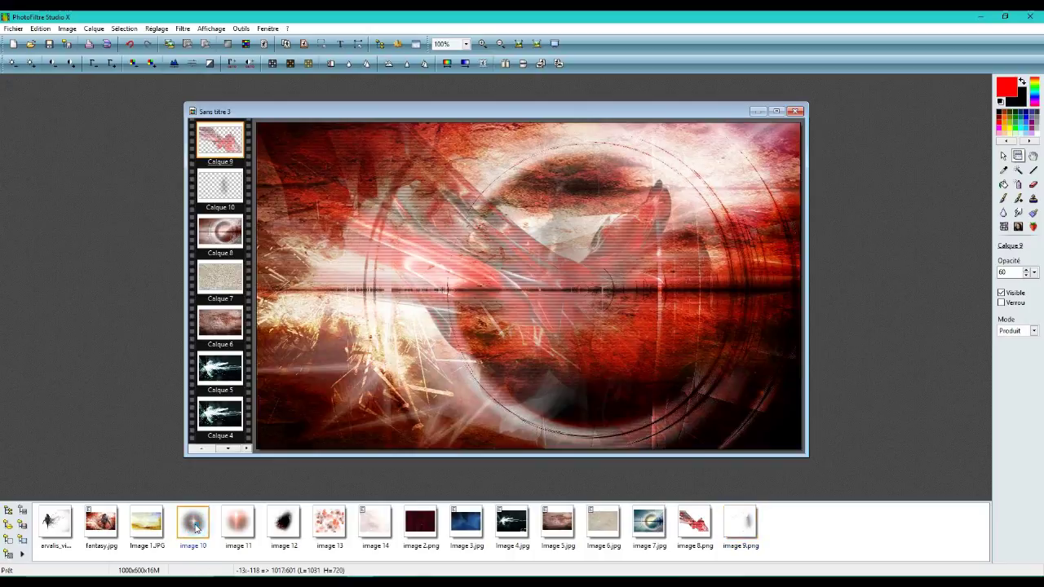
left_click_drag(635, 305, 653, 290)
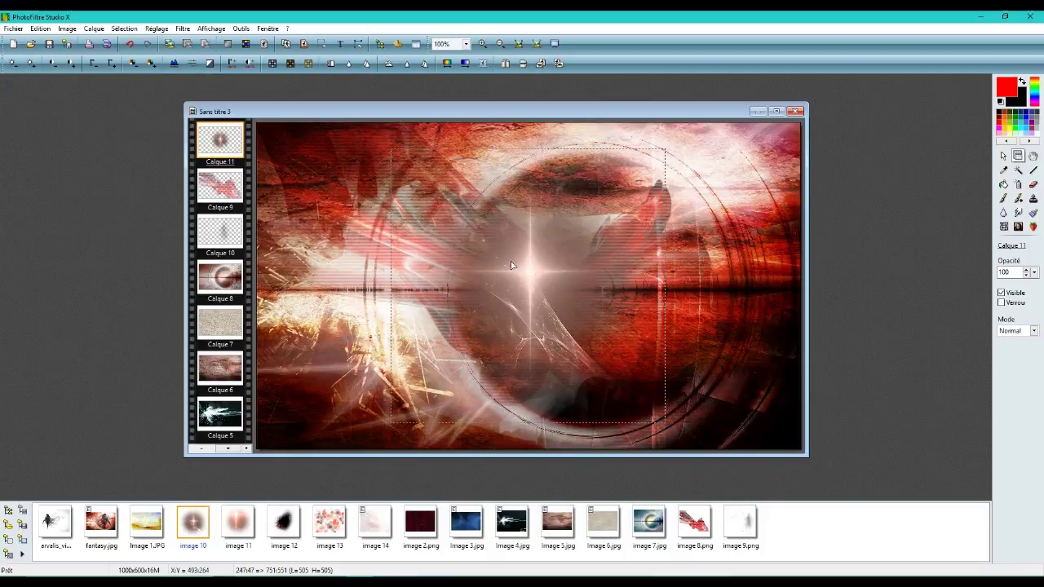
right_click(214, 137)
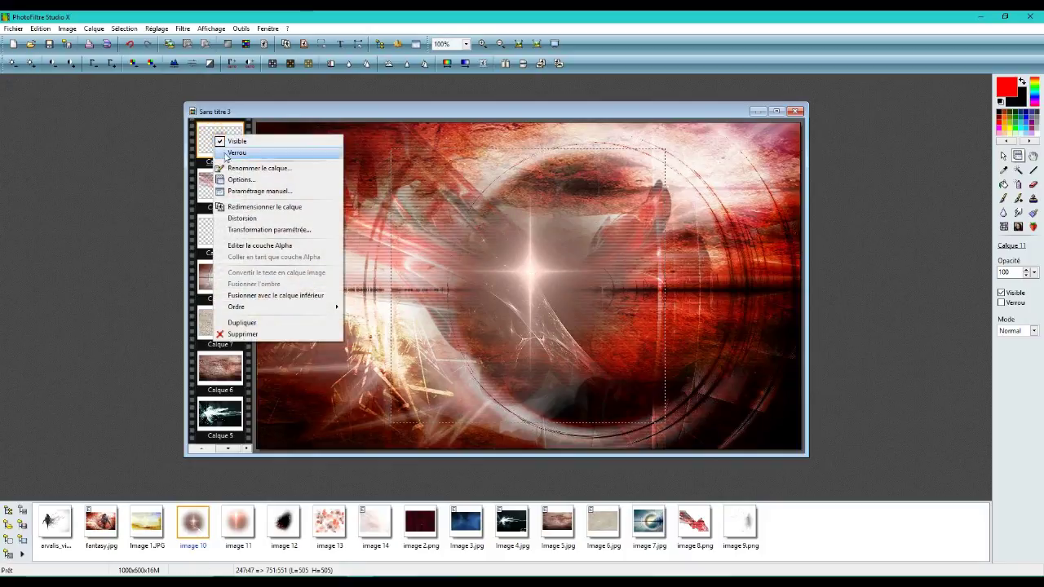
left_click(248, 191)
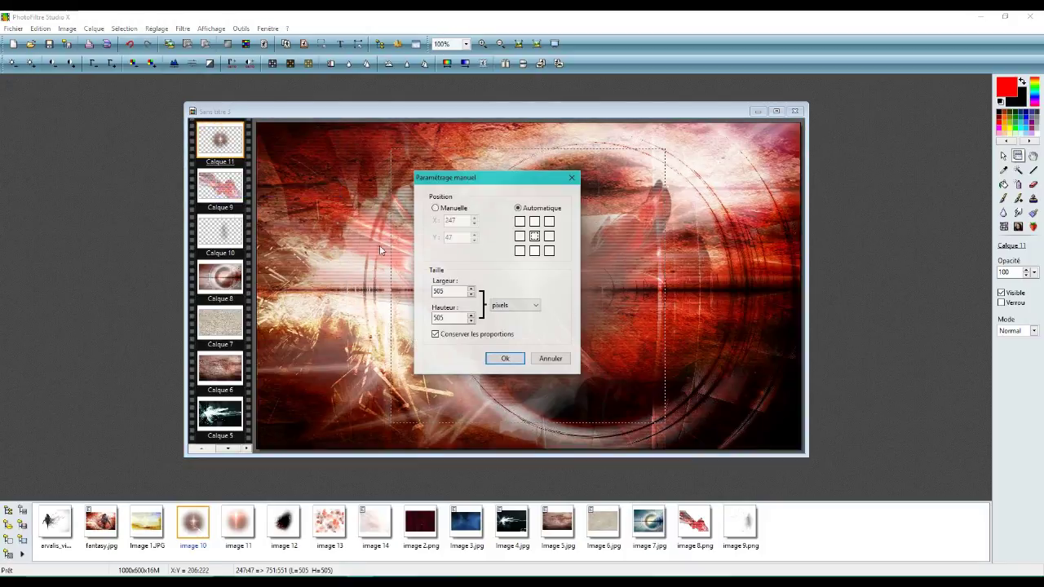
left_click(435, 208)
double_click(453, 220)
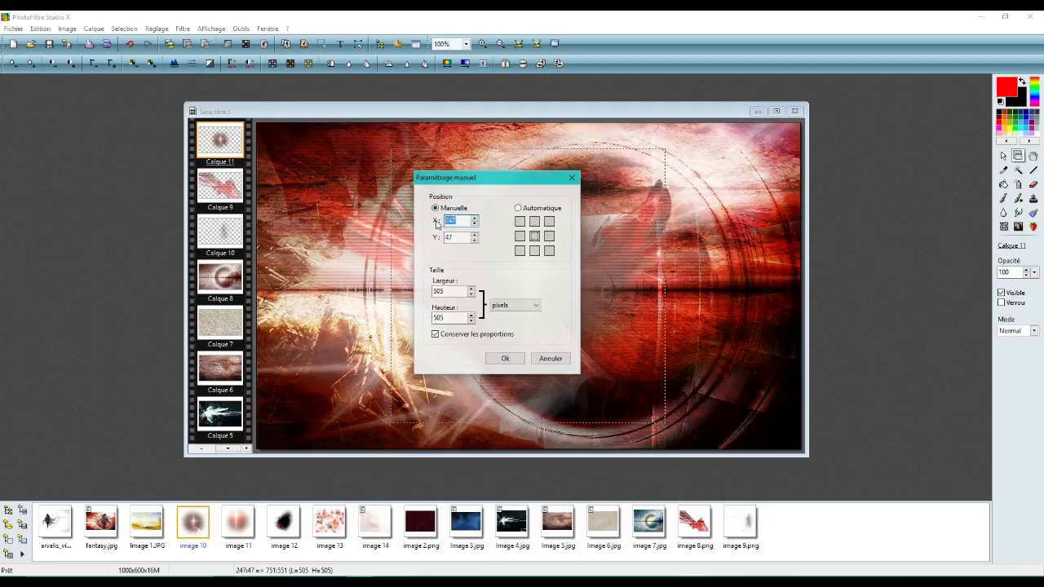
type("53")
double_click(454, 238)
type("80")
left_click(506, 361)
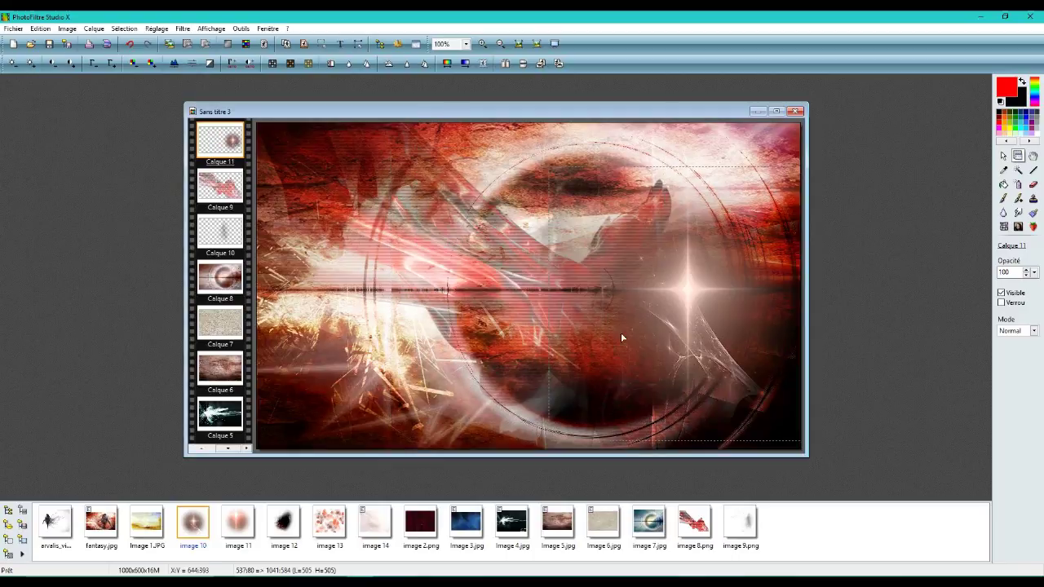
Set the Image 10 layer's blending mode to Maximum and its opacity to 70
left_click(1021, 331)
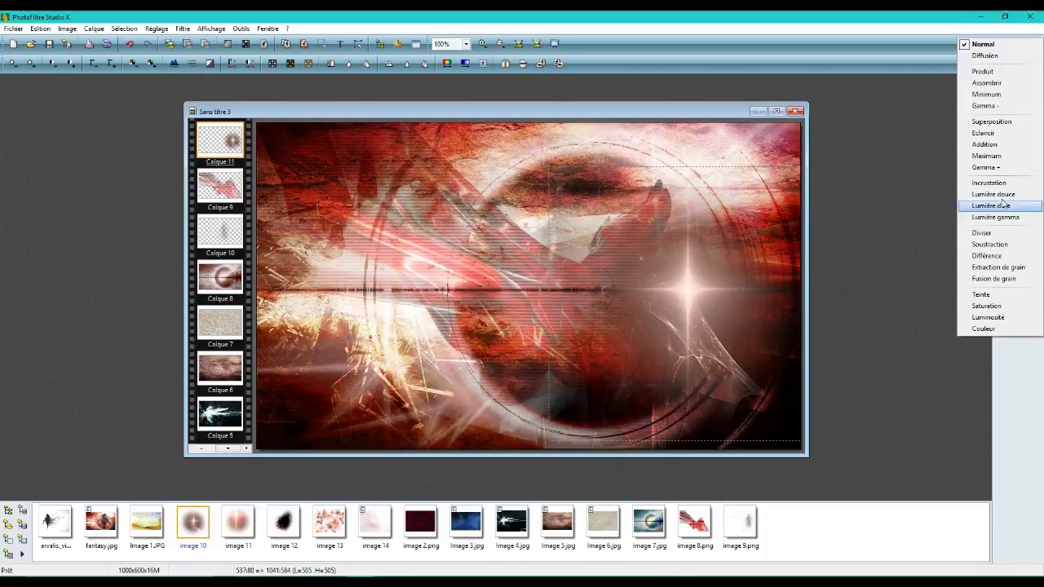
left_click(1000, 155)
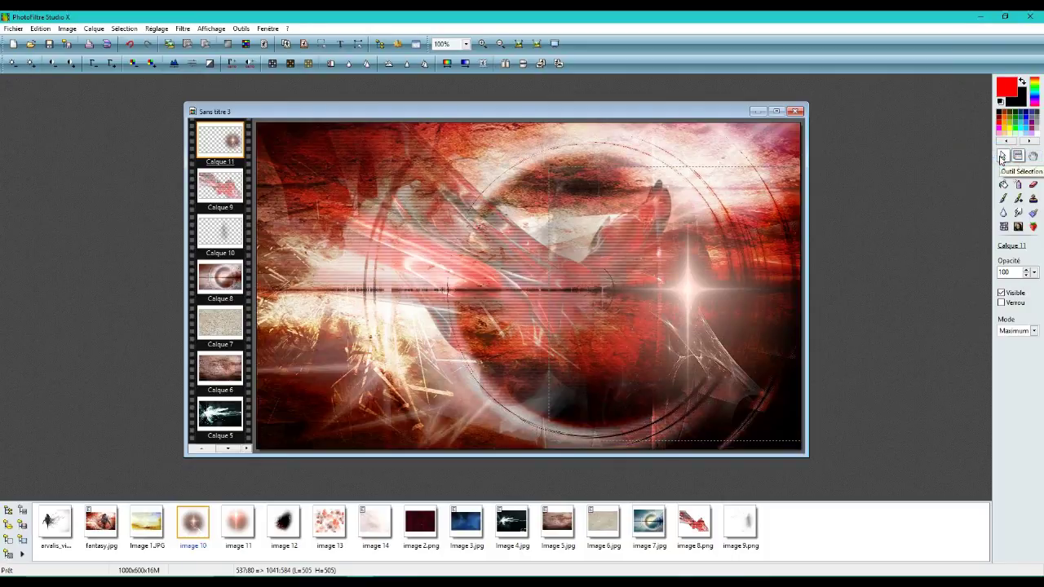
double_click(1011, 274)
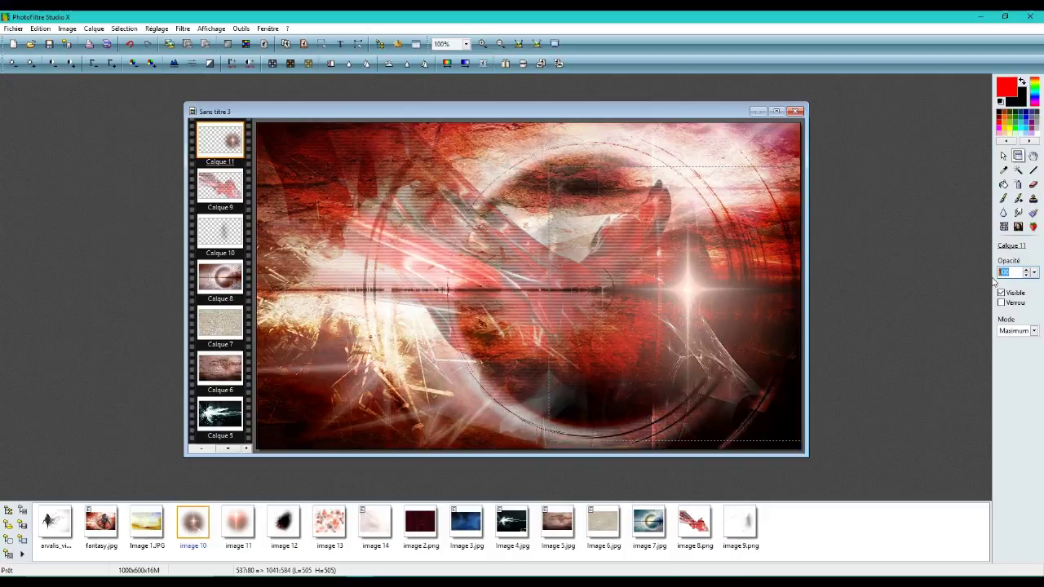
type("70")
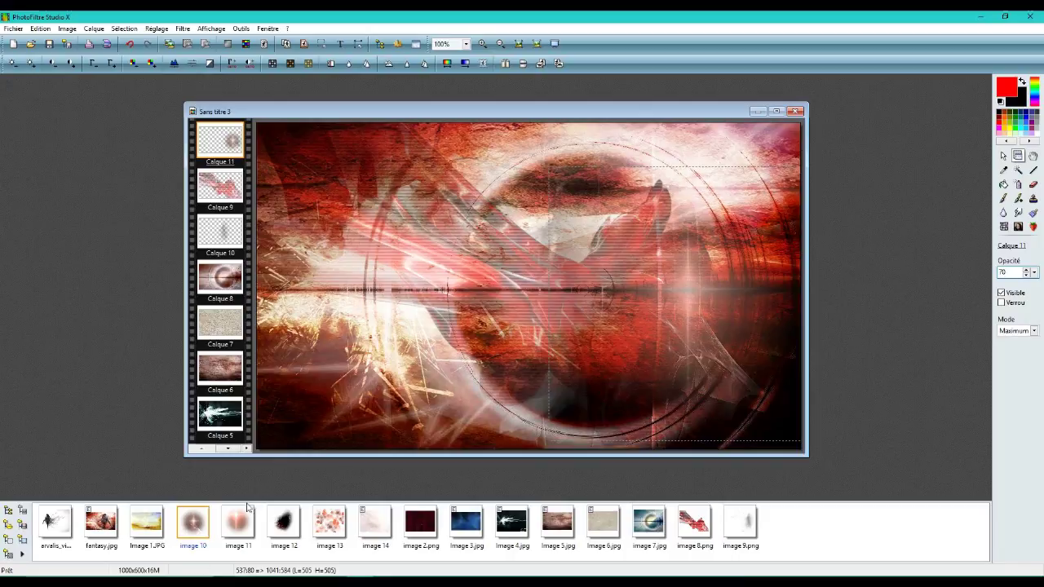
Add Image 11 as a new layer and position it manually at X 423, Y 29
left_click(237, 534)
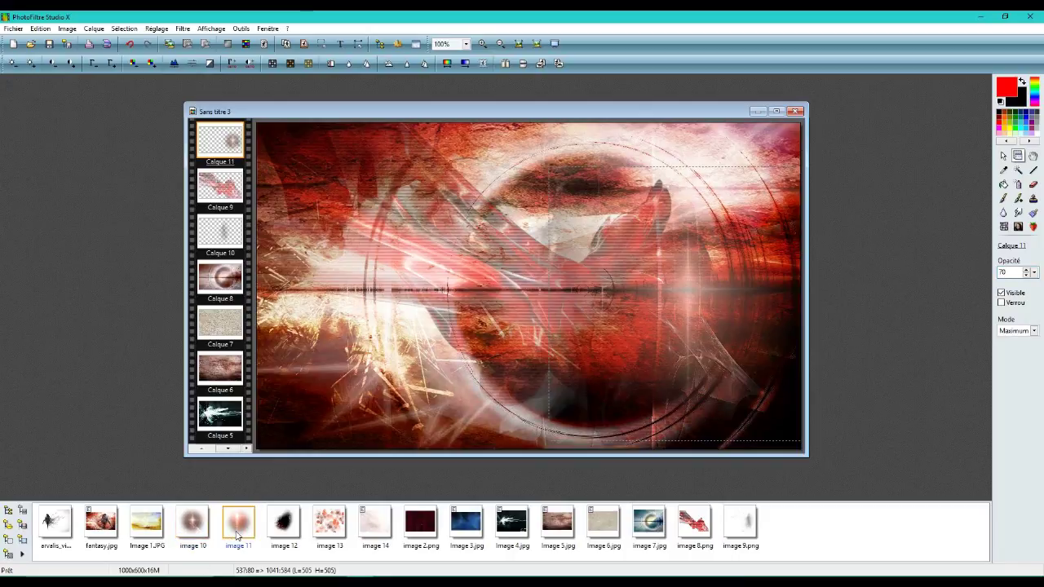
left_click_drag(237, 534, 544, 197)
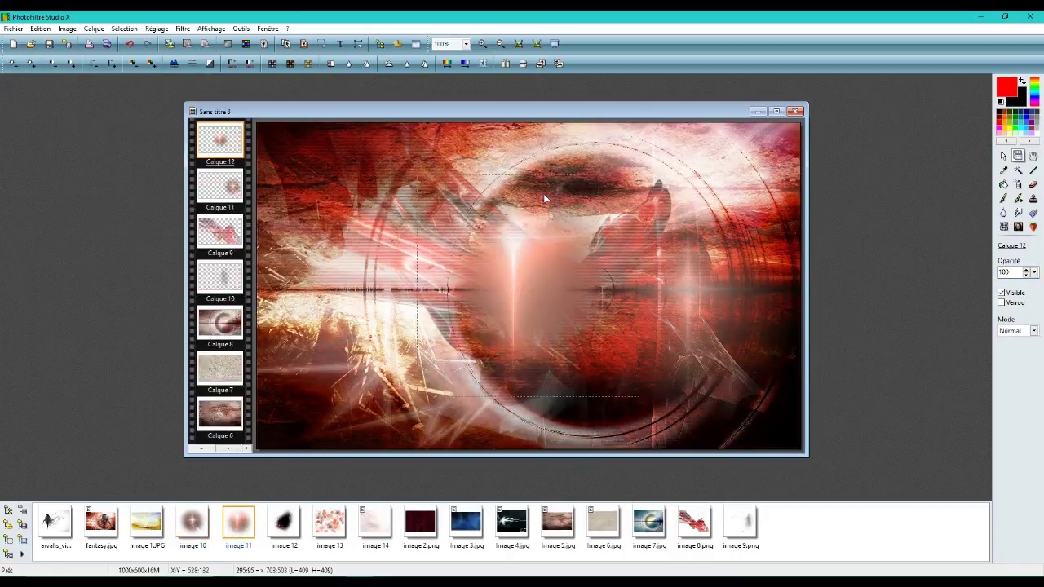
right_click(230, 138)
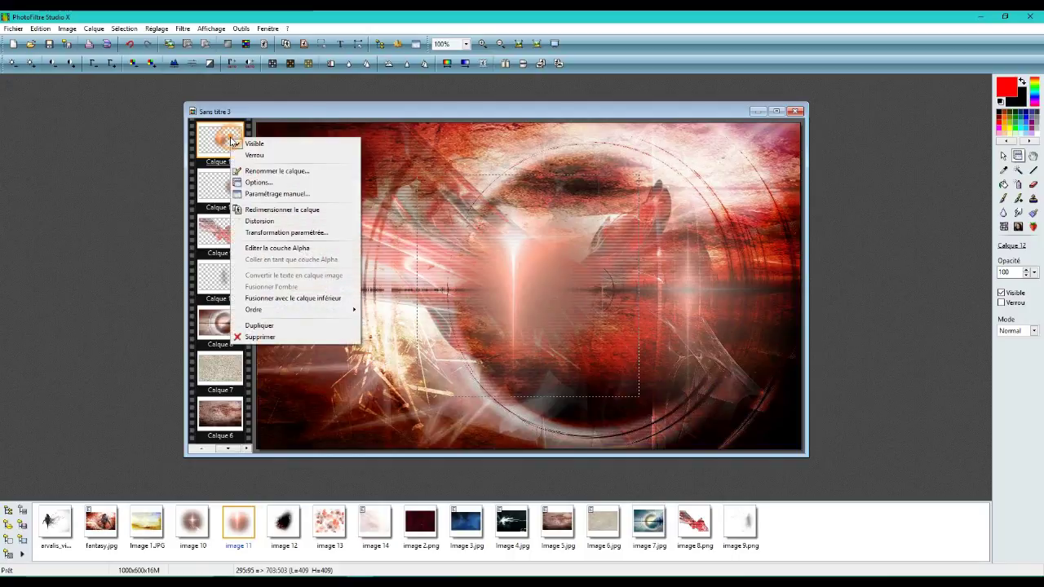
left_click(264, 194)
left_click(435, 208)
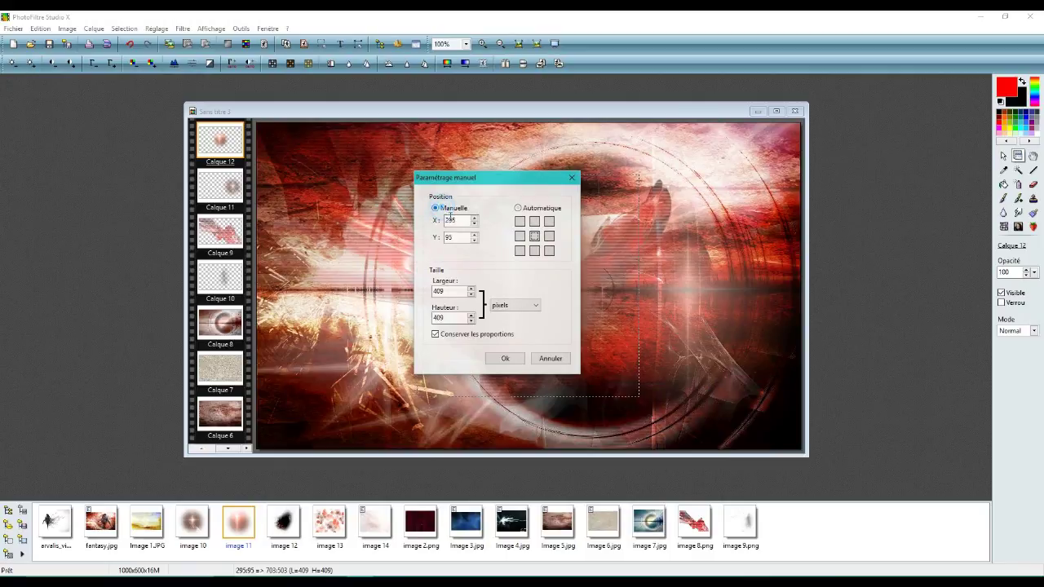
double_click(450, 219)
type("45")
key("Tab")
type("25")
key("Return")
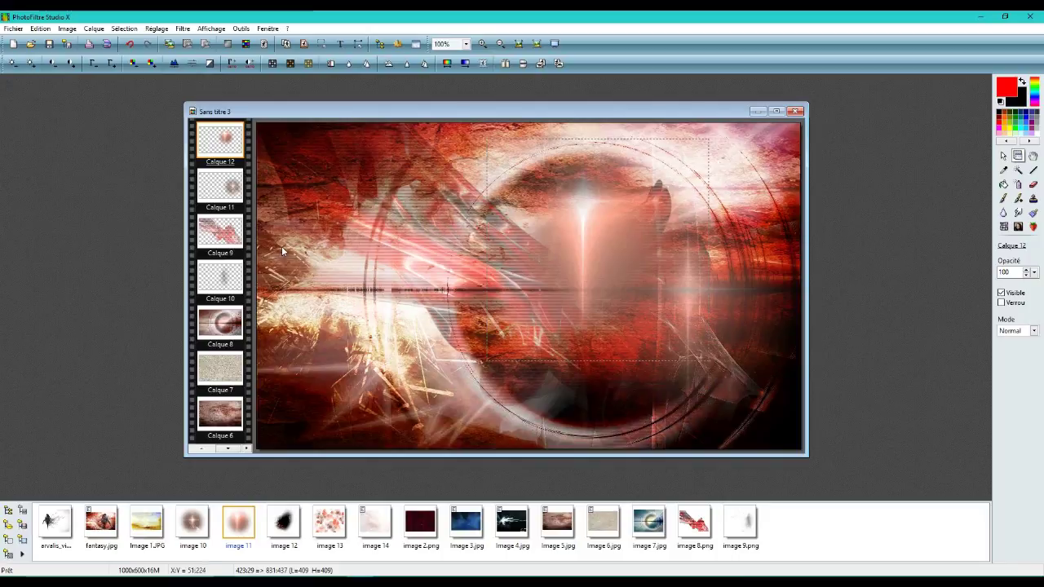
Duplicate the Image 11 layer and shift the copy's hue to blue at 202° using Méthode 2 / Teinte
right_click(223, 150)
left_click(268, 336)
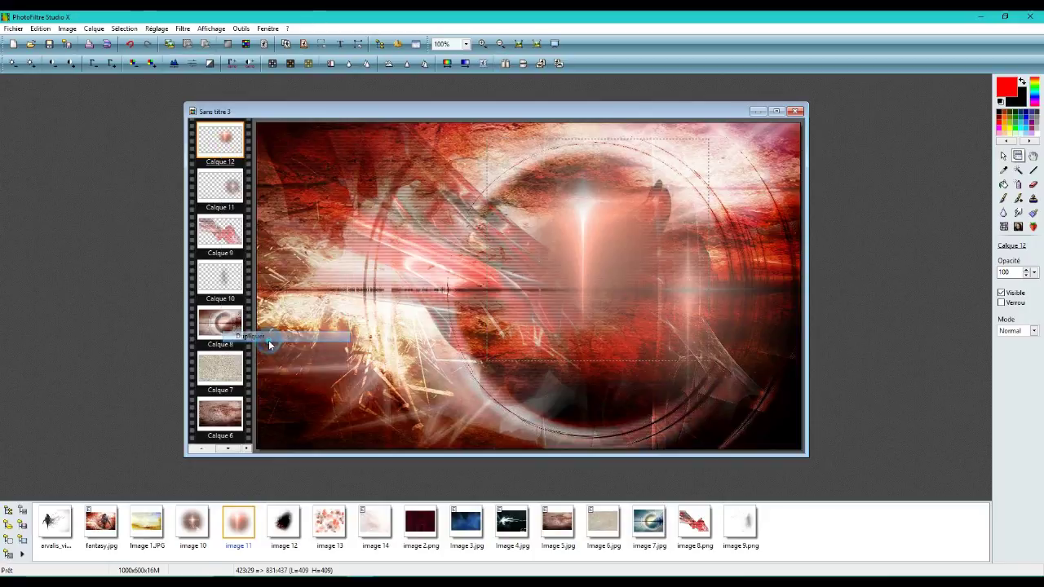
left_click(446, 64)
left_click(490, 260)
left_click_drag(490, 278, 494, 279)
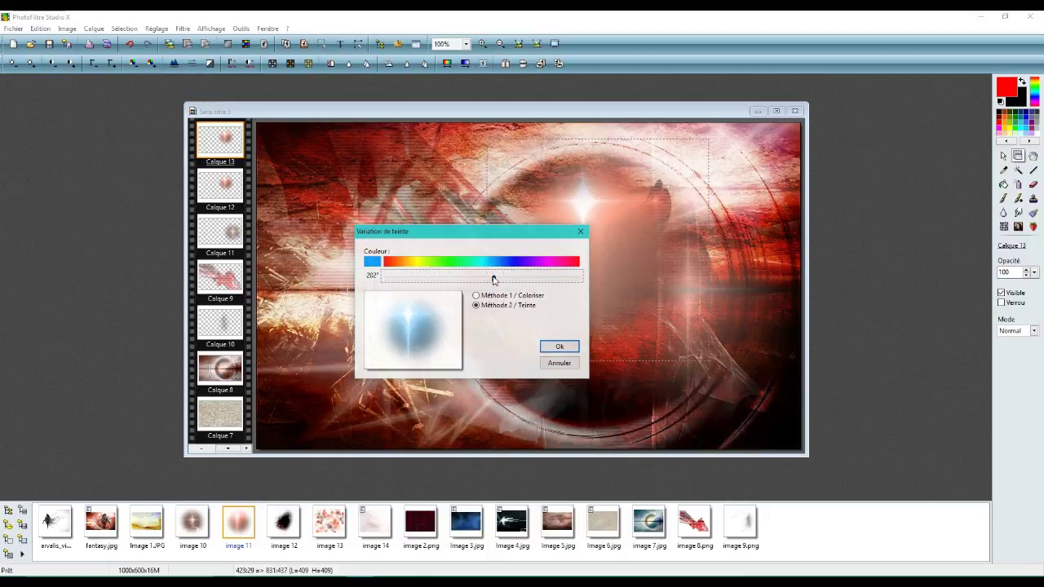
left_click(558, 347)
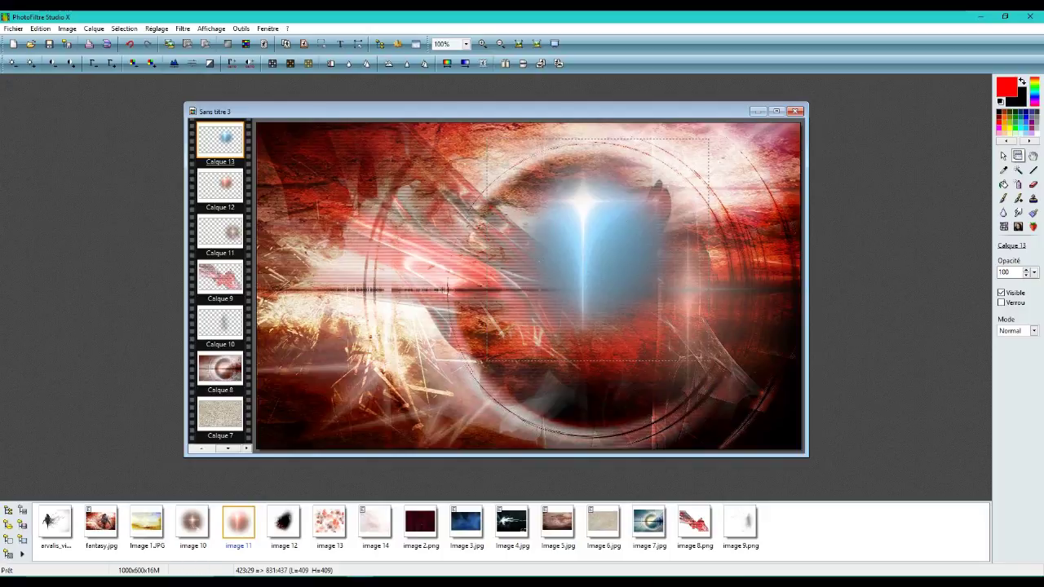
Add the cloaked gunman image as a new layer and flip it horizontally
left_click(70, 522)
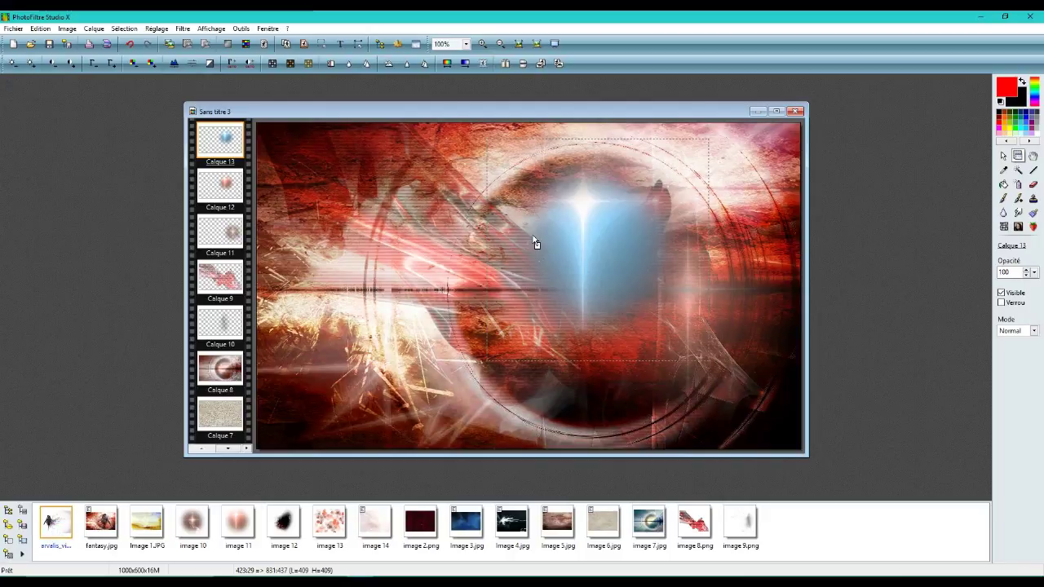
left_click_drag(535, 243, 536, 238)
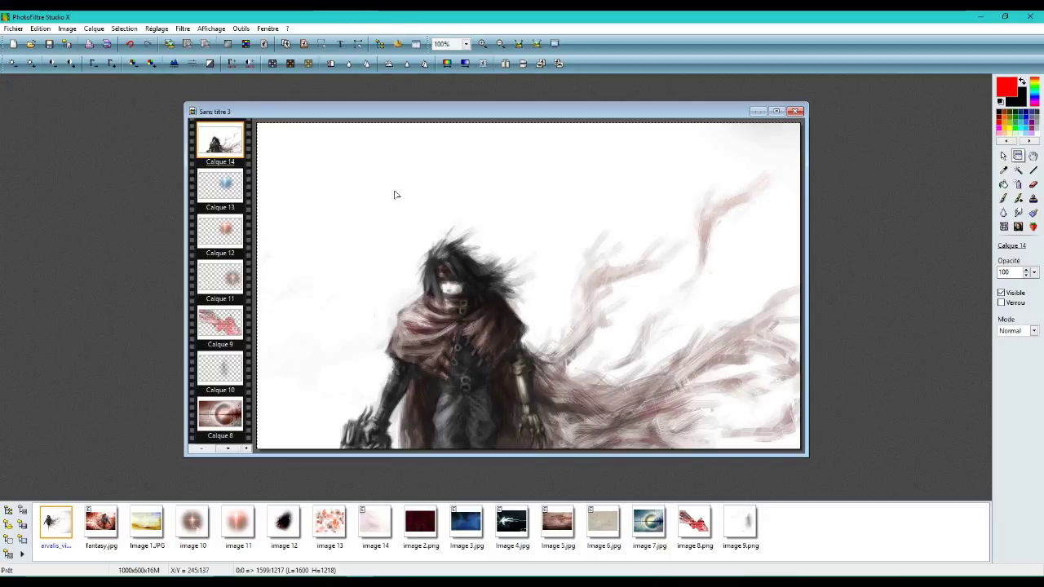
left_click(506, 64)
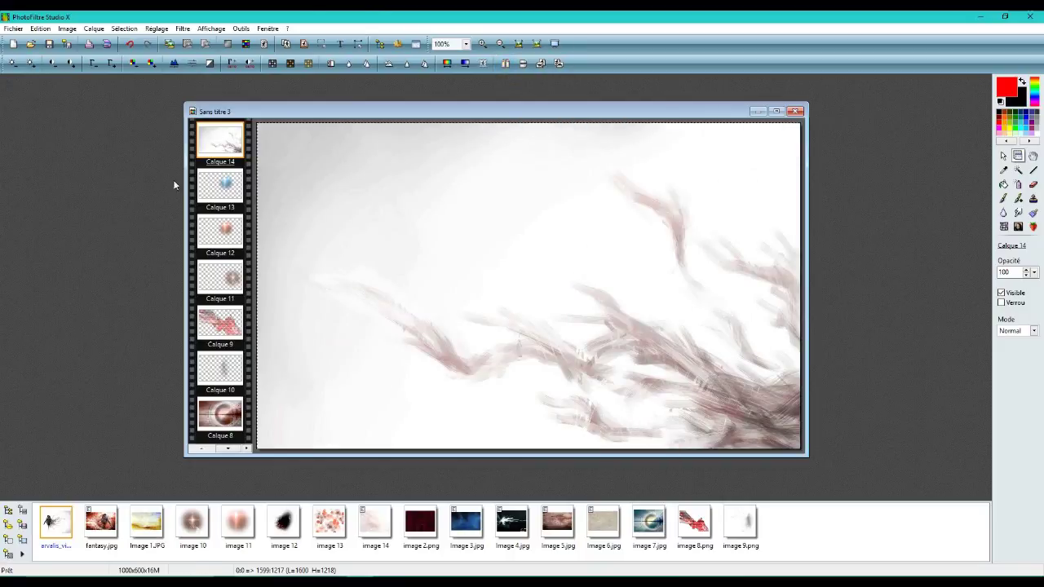
Position the gunman layer at X -353, Y -149 with a proportional width of 1281 pixels, and set its blending mode to Produit
right_click(235, 137)
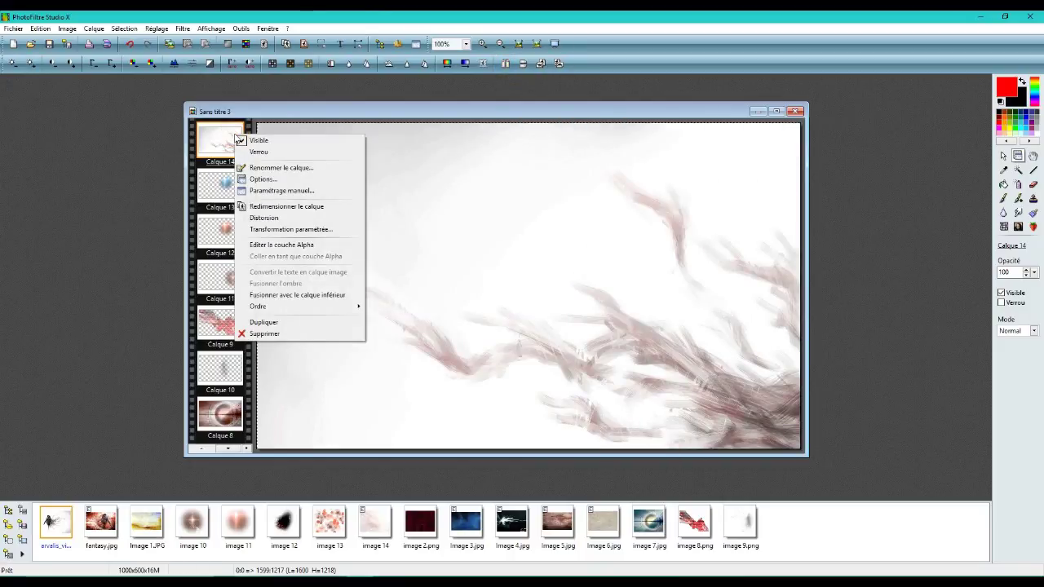
left_click(282, 191)
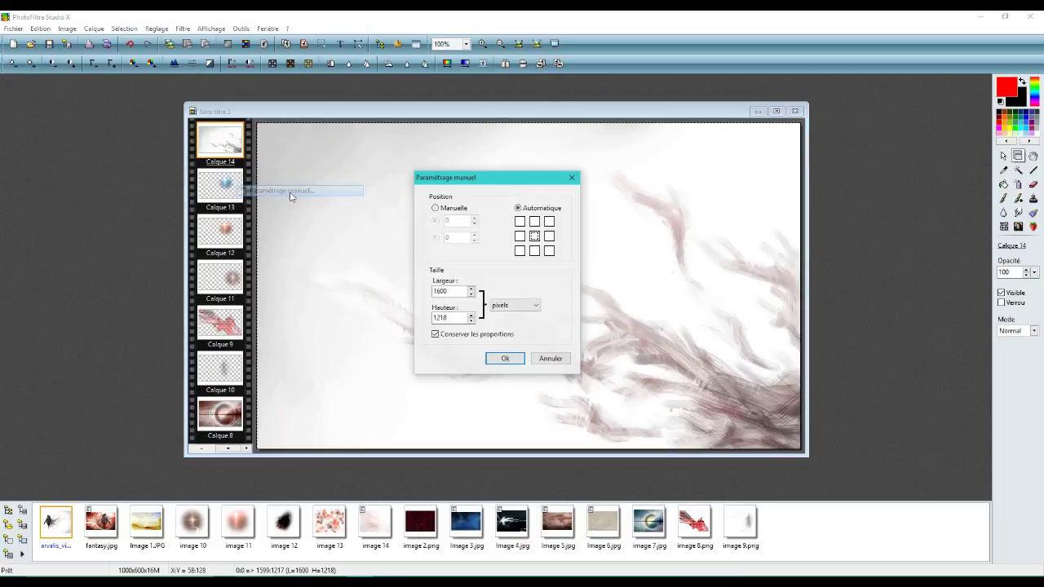
double_click(447, 221)
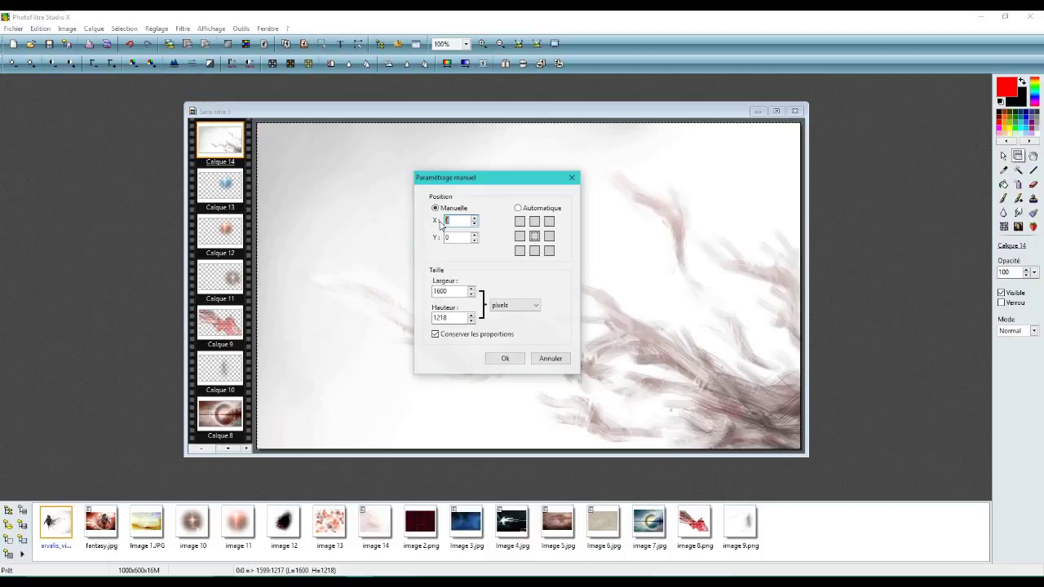
left_click(446, 220)
double_click(450, 237)
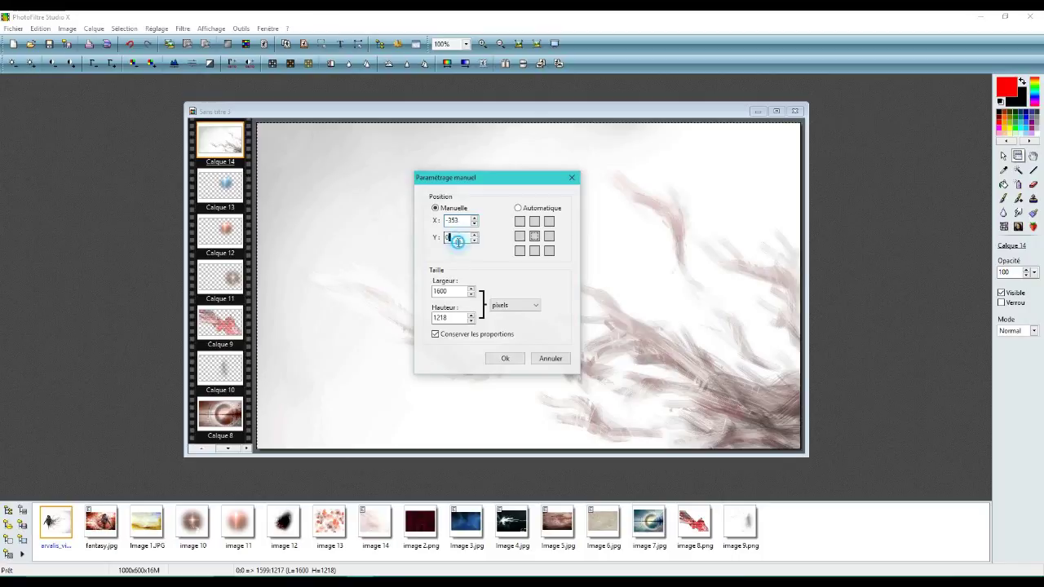
type("-149")
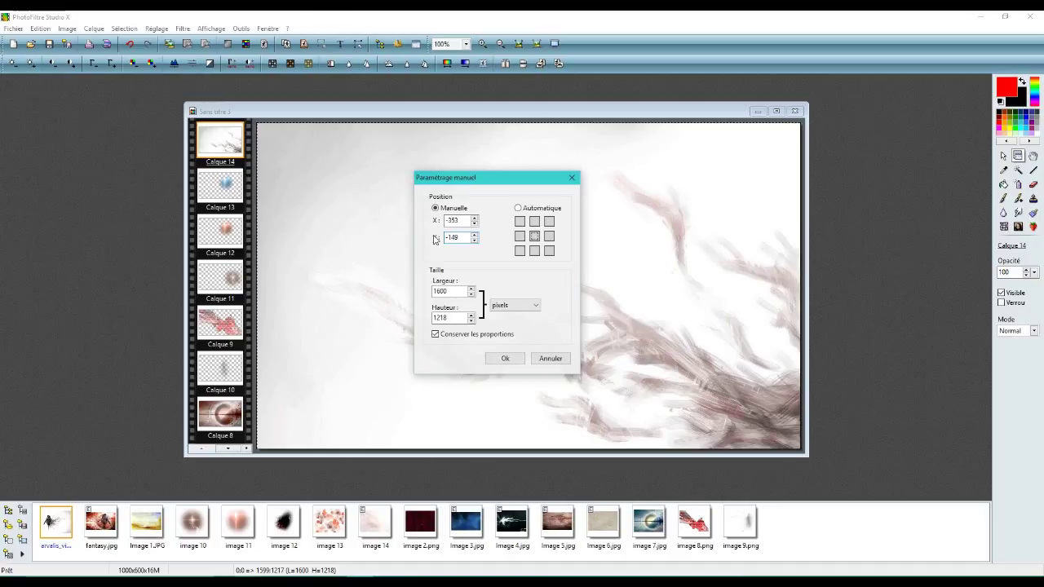
double_click(451, 291)
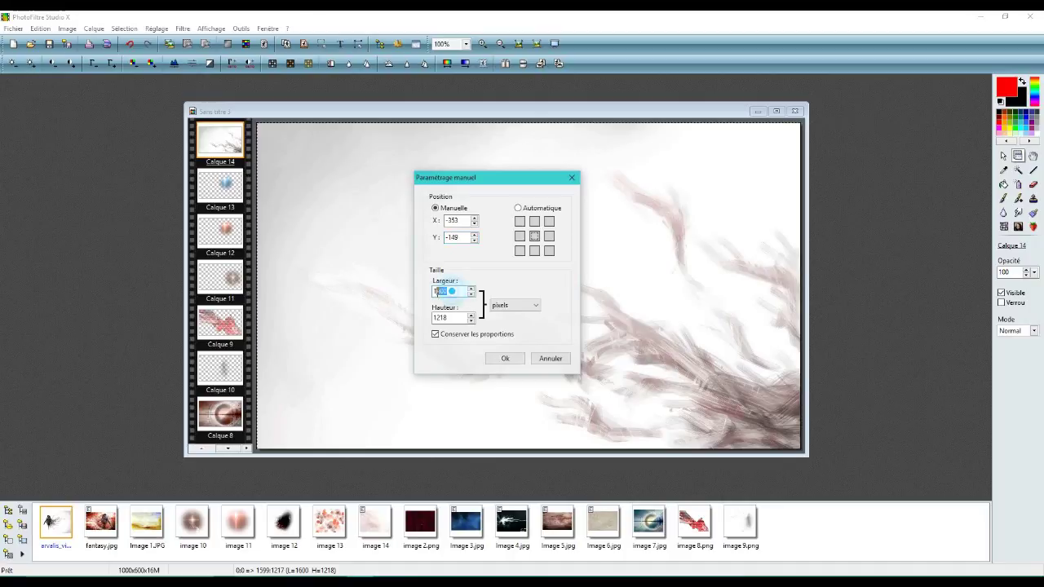
type("1281")
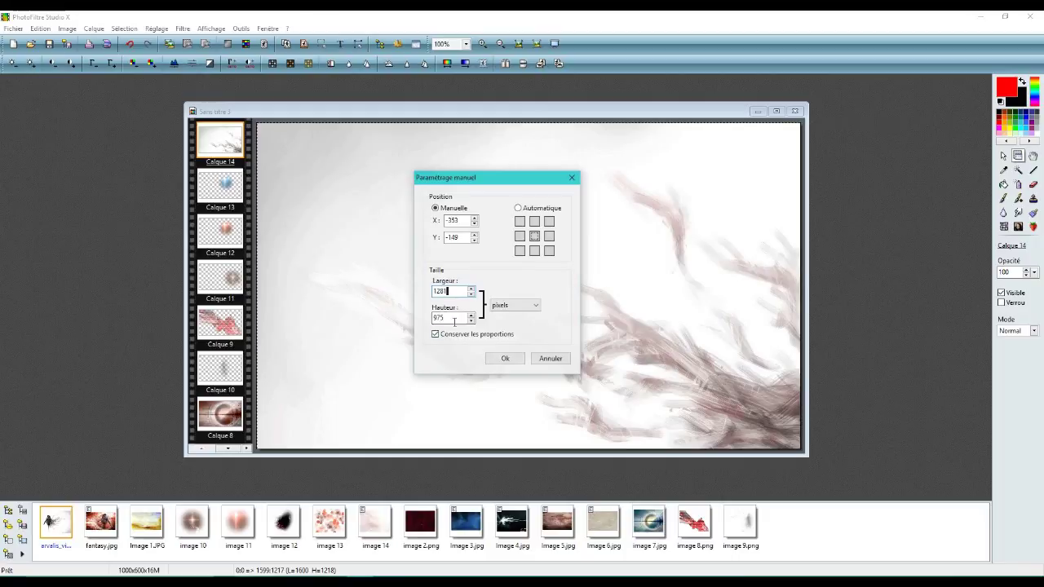
left_click(502, 359)
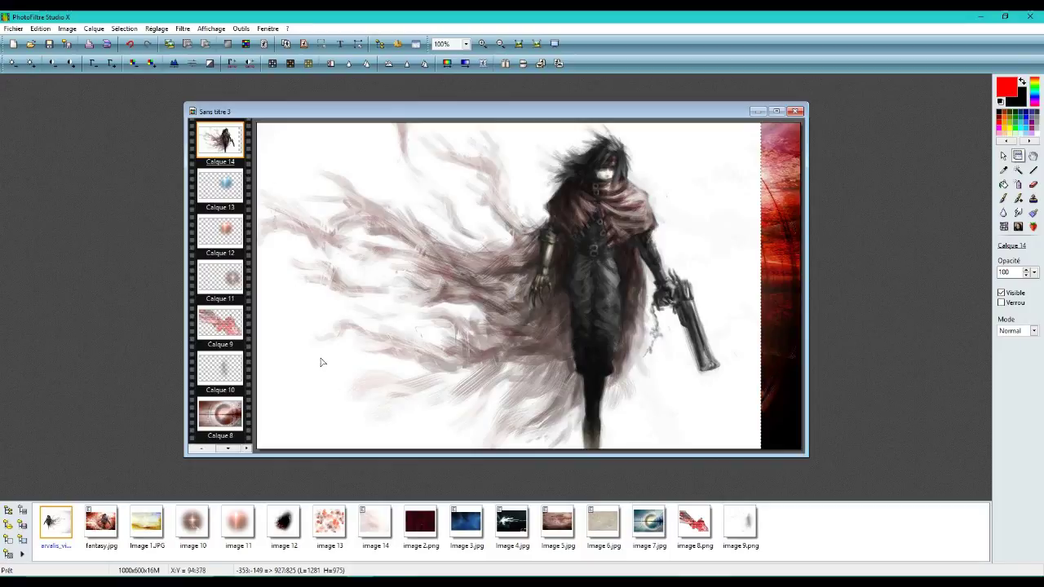
left_click(1016, 331)
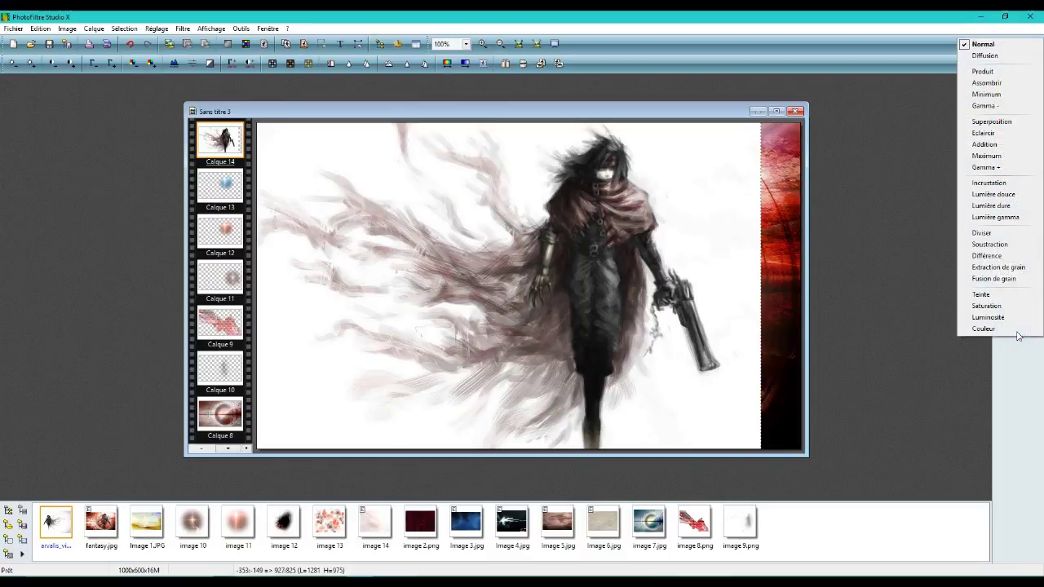
left_click(1020, 72)
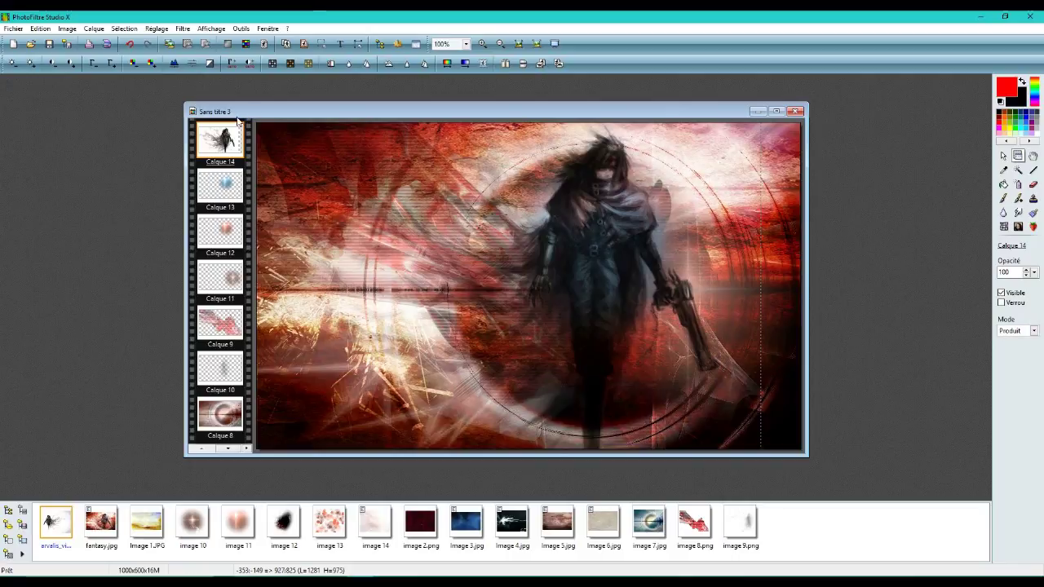
Add Image 12 as a new layer over the gunman
left_click(286, 532)
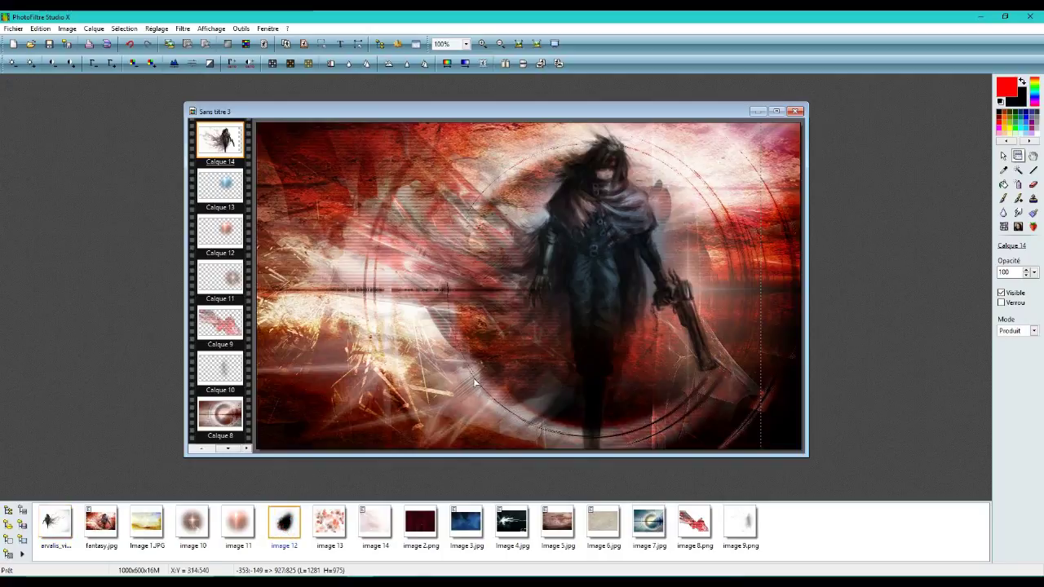
left_click(1003, 155)
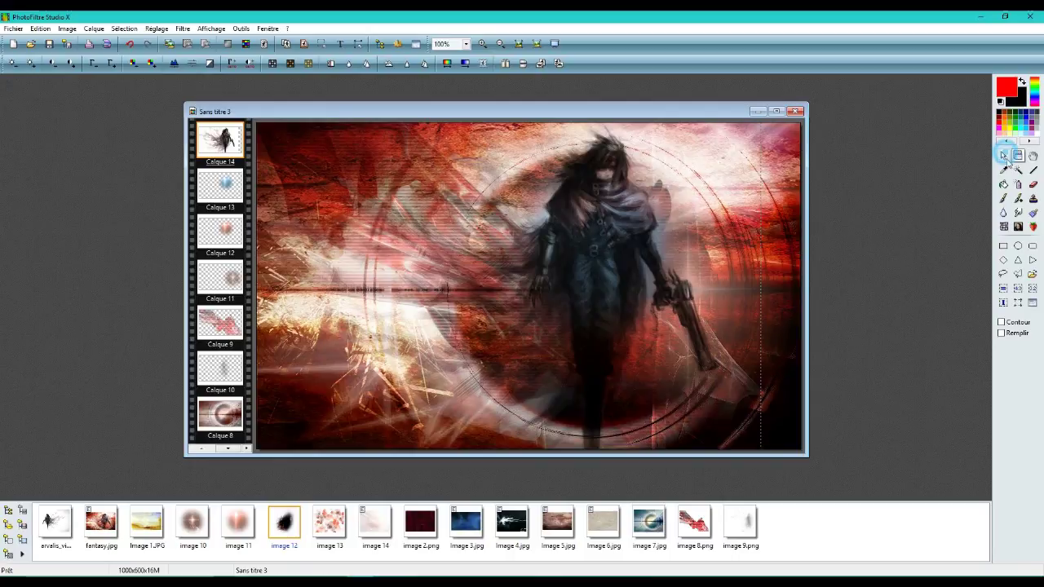
left_click(1018, 245)
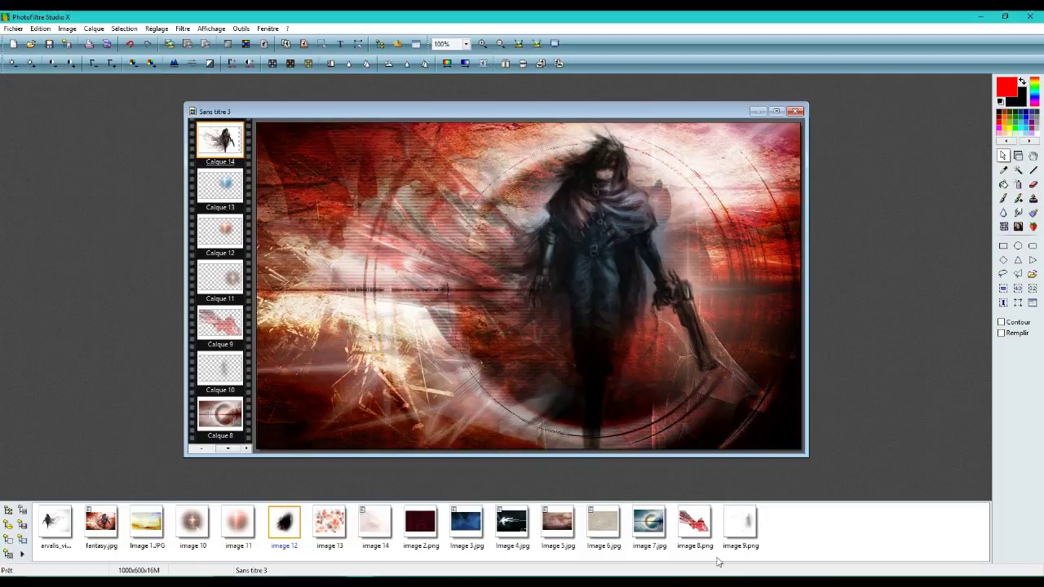
left_click_drag(286, 526, 580, 285)
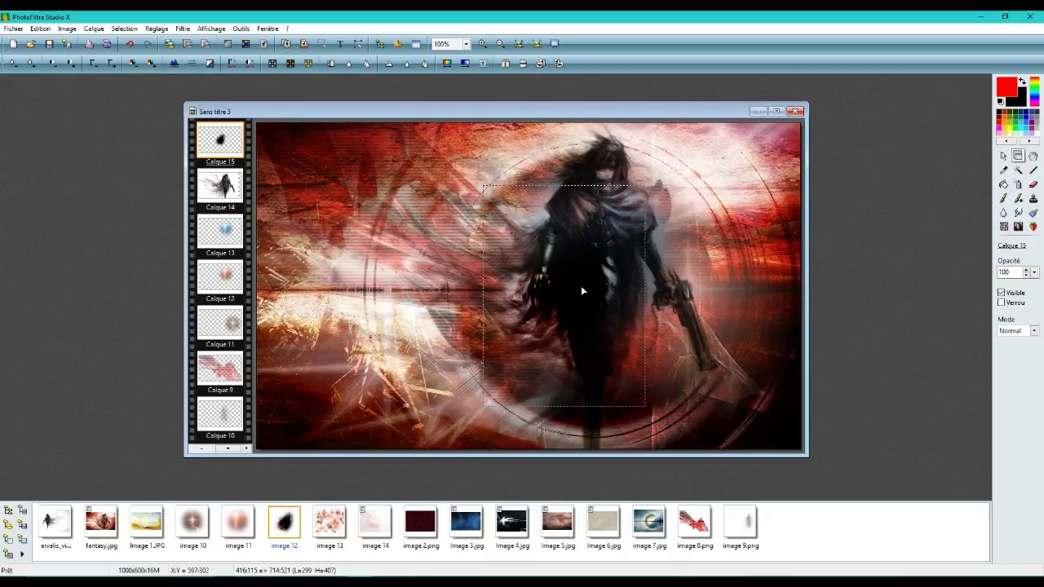
Position the Image 12 layer manually at X 419, Y 120, and set its blending mode to Superposition
right_click(231, 138)
left_click(282, 197)
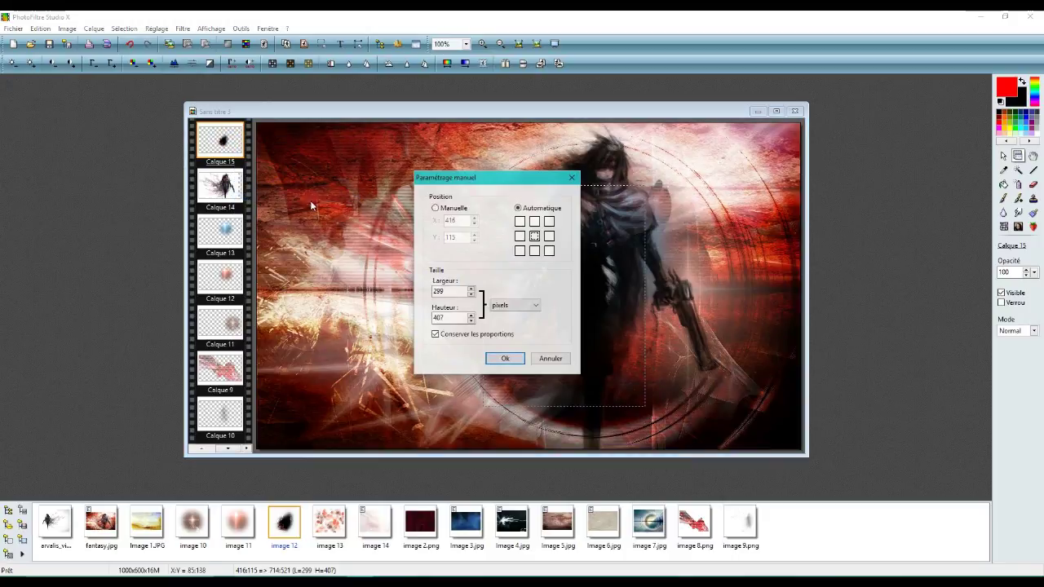
left_click(459, 211)
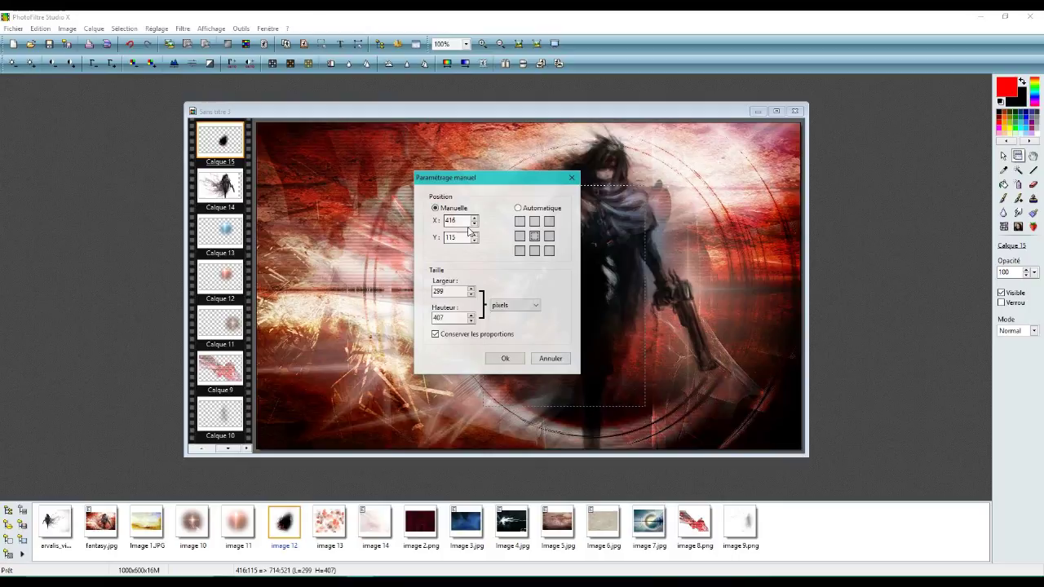
left_click(475, 220)
left_click(475, 221)
left_click(474, 221)
left_click(474, 234)
left_click(473, 235)
left_click(474, 235)
left_click(473, 235)
left_click(474, 235)
left_click(505, 358)
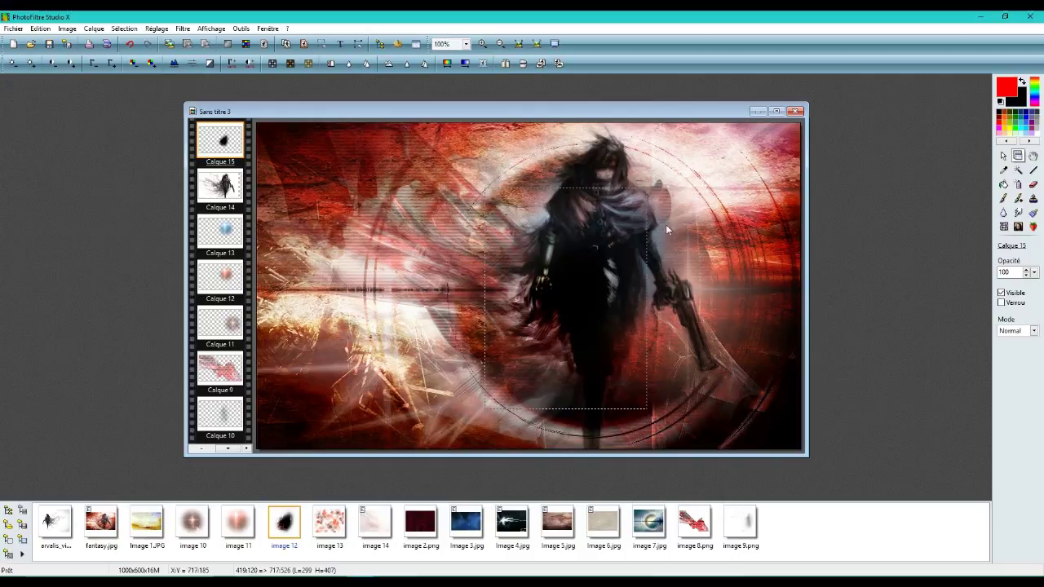
left_click(1015, 330)
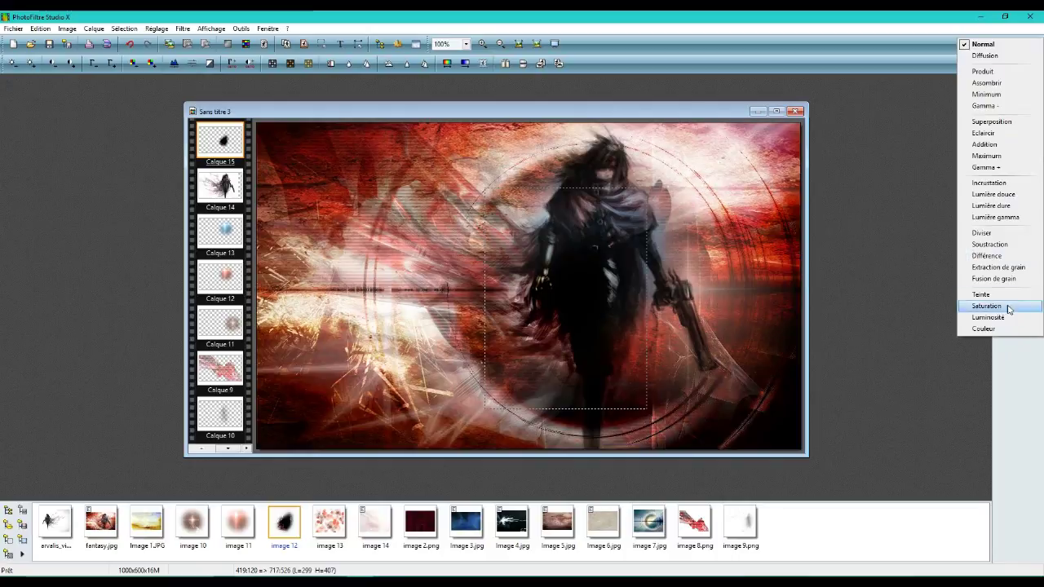
left_click(1020, 122)
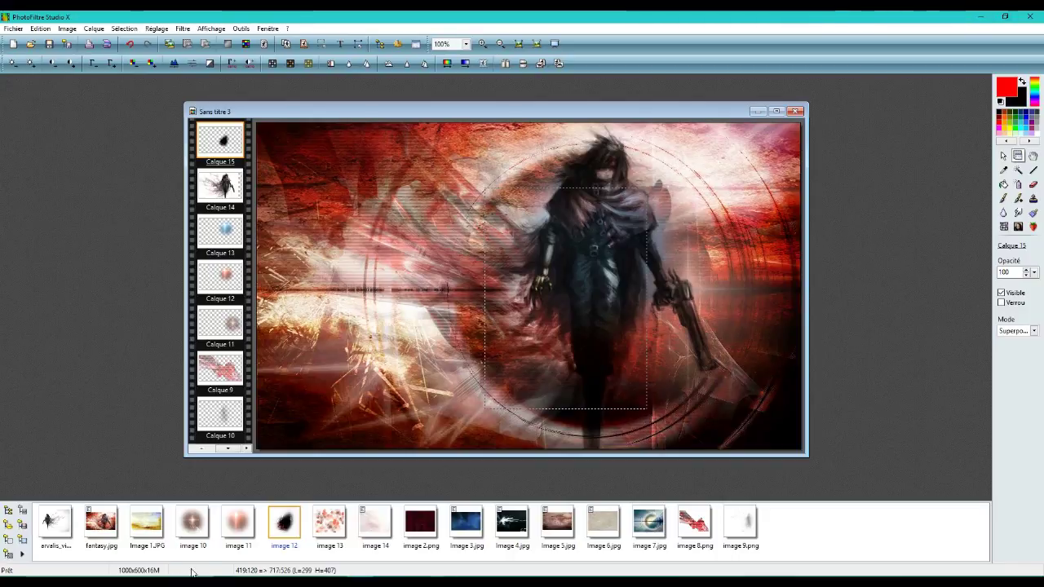
Add Image 13 as a new layer, nudge it to X -1, Y -2, and set its opacity to 30
left_click(333, 533)
left_click_drag(333, 533, 448, 206)
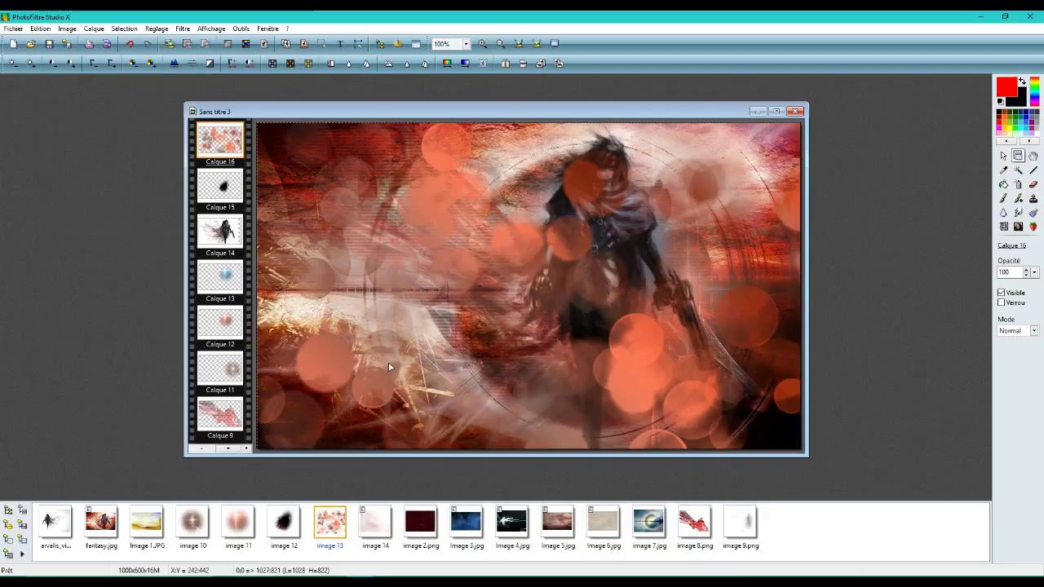
key("Left")
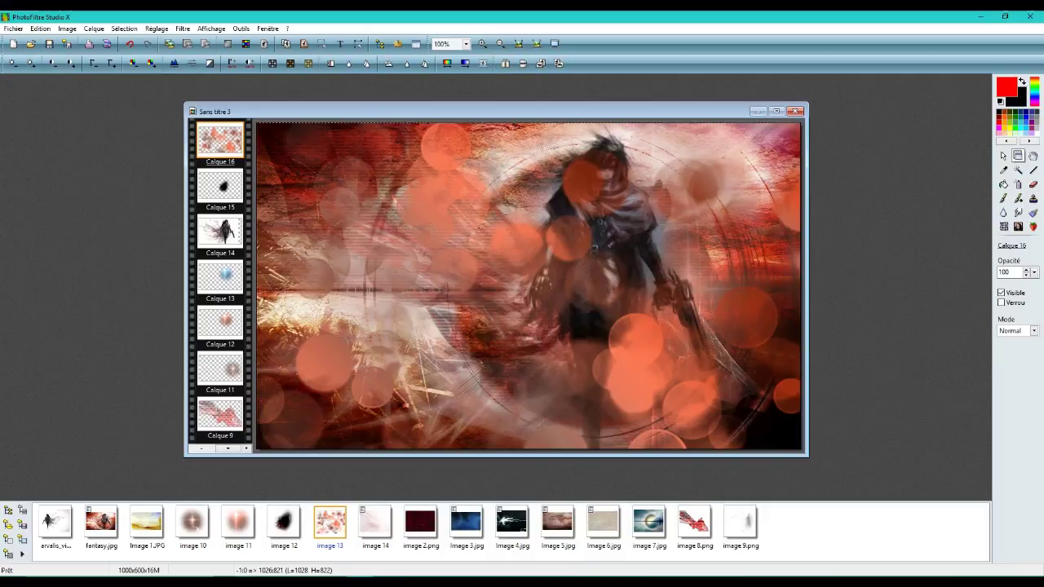
key("Up")
key("Up")
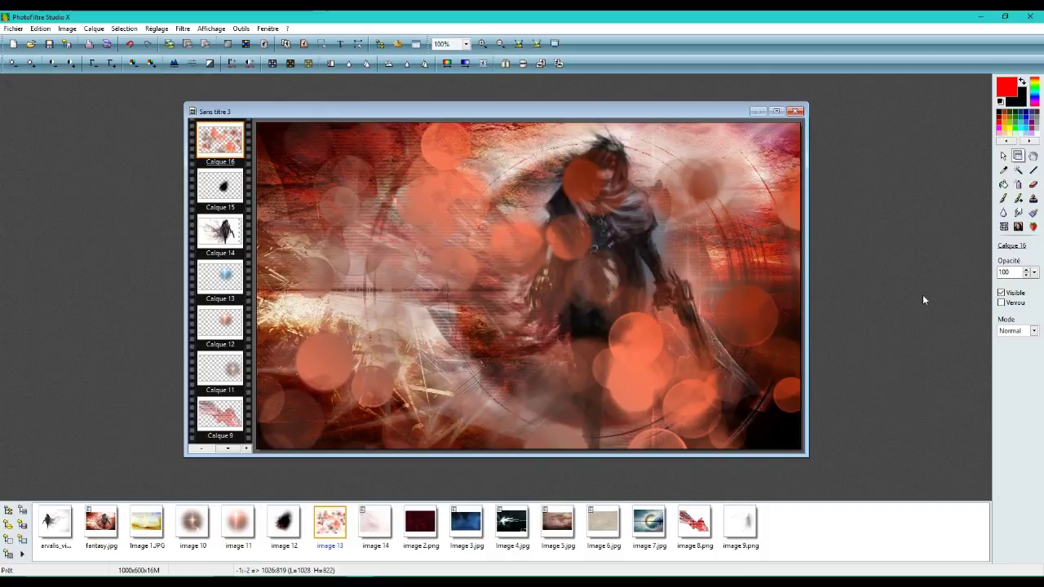
double_click(1004, 274)
type("30")
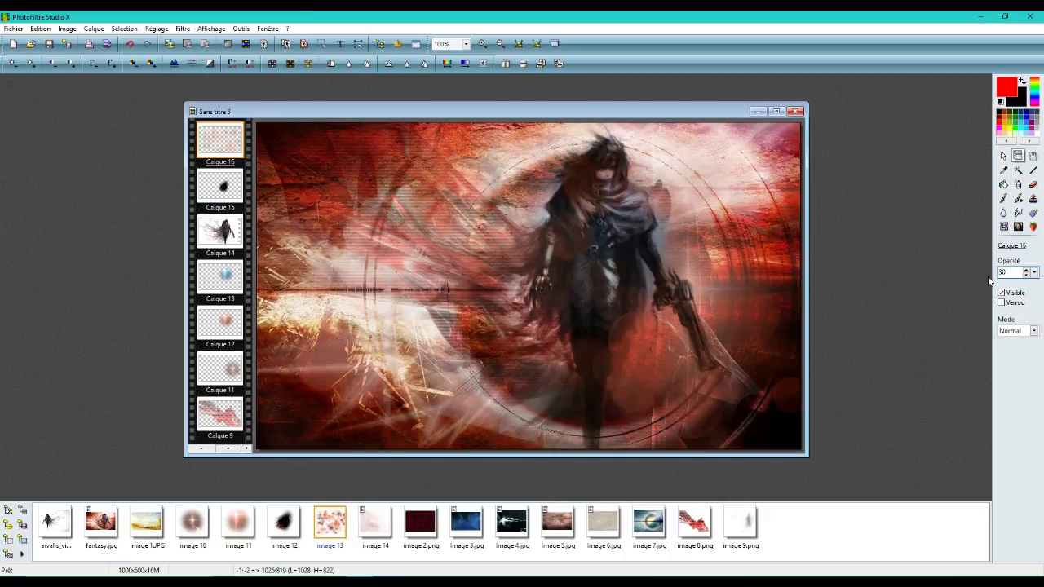
Add Image 14 as a new layer covering the canvas and set its blending mode to Lumière douce
left_click(387, 530)
left_click_drag(387, 531, 500, 433)
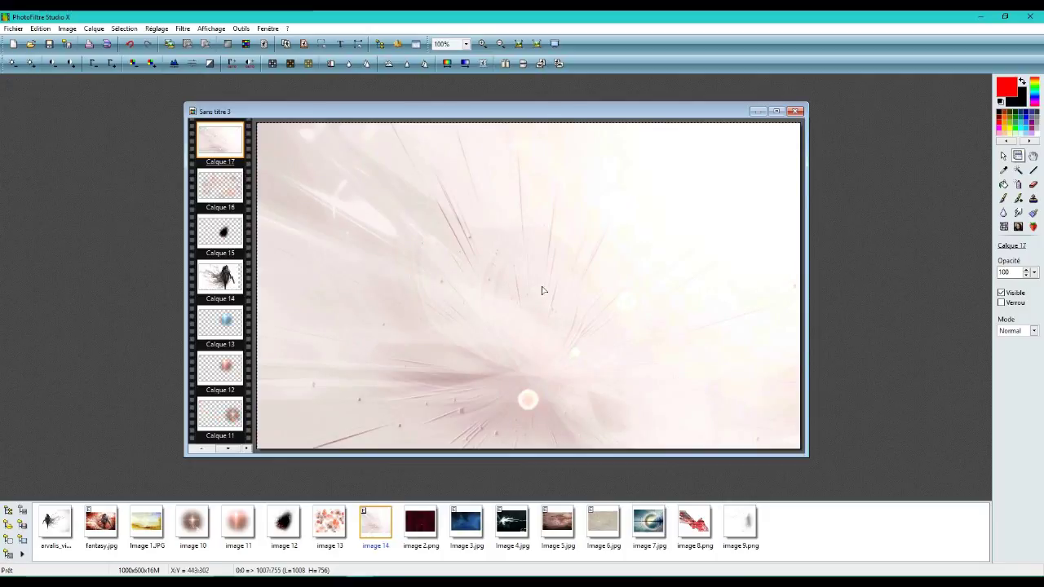
left_click(1023, 331)
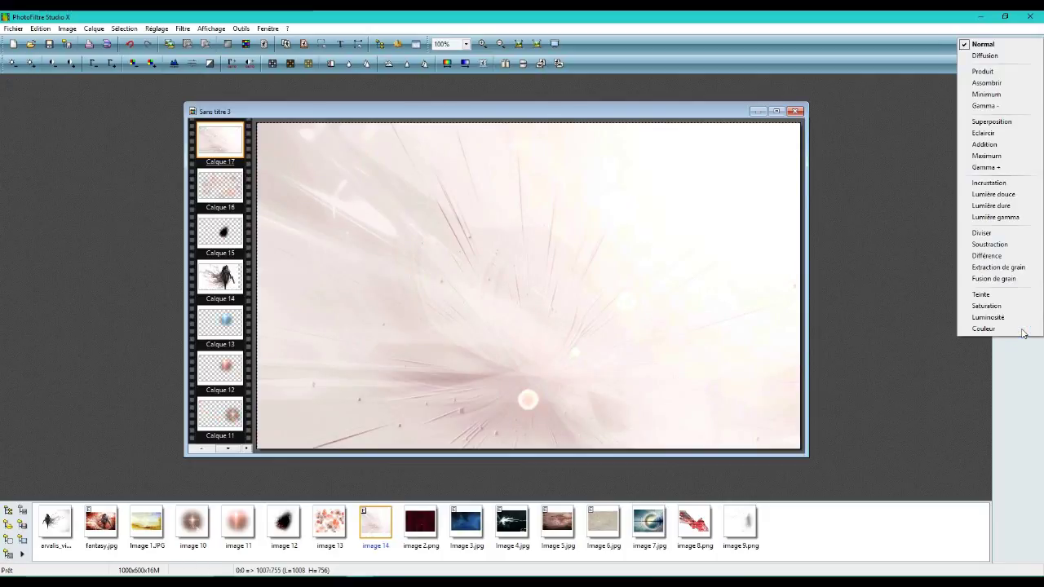
left_click(1005, 195)
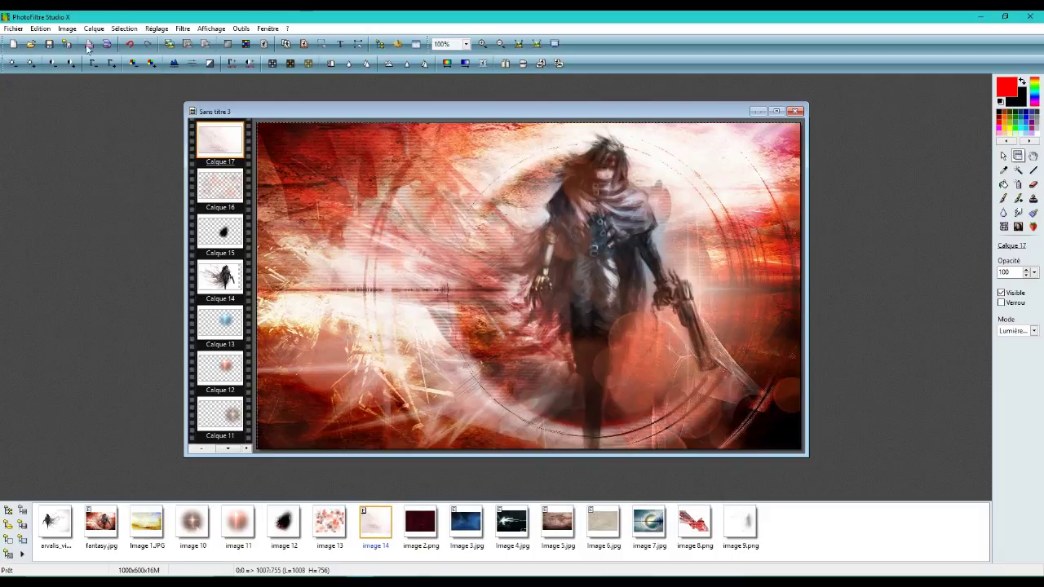
Merge all layers of the montage into the single Fond background
left_click_drag(302, 114, 230, 122)
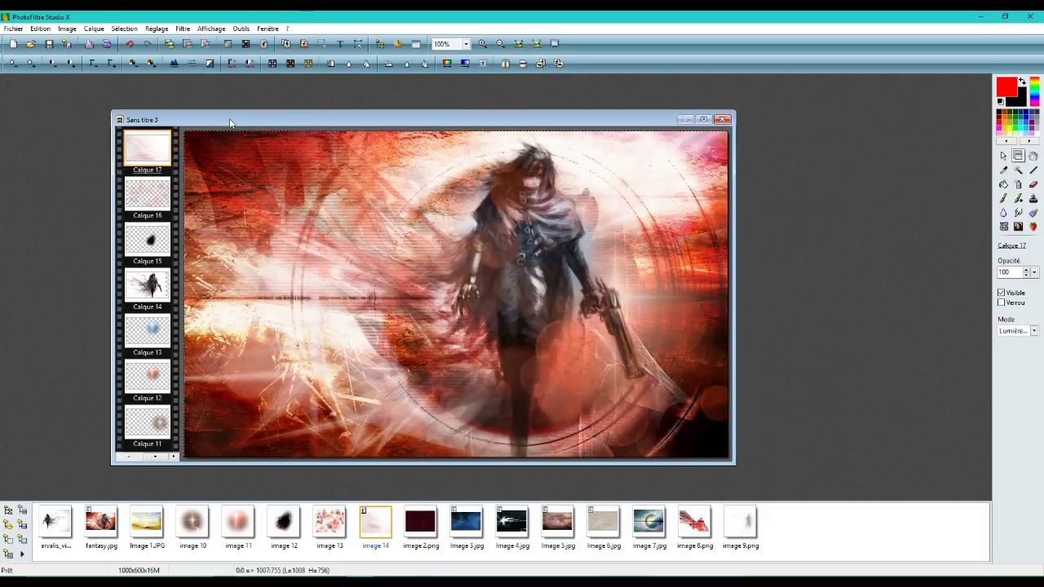
left_click(94, 29)
left_click(146, 302)
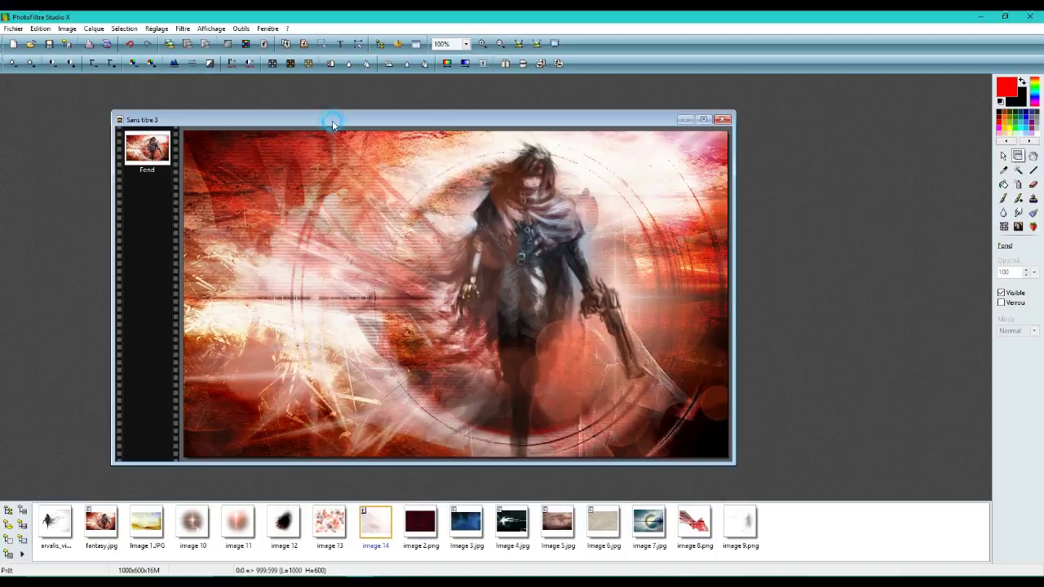
left_click_drag(332, 119, 335, 113)
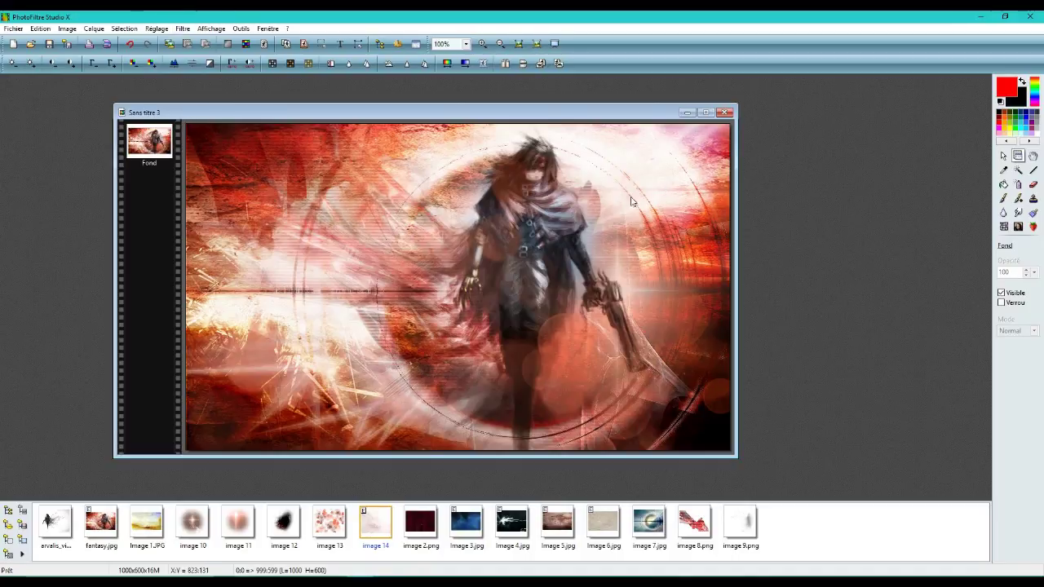
left_click(192, 31)
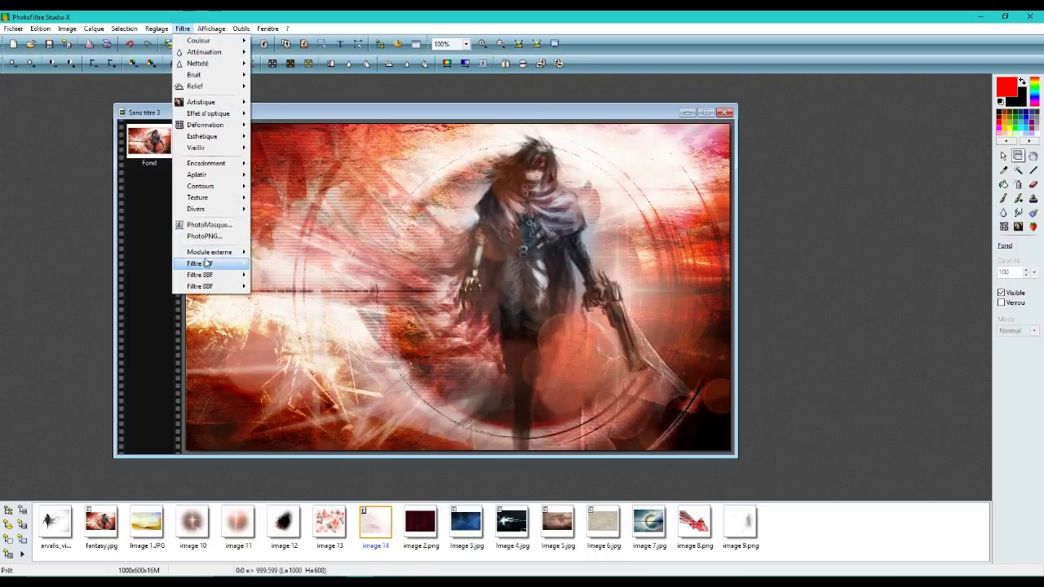
mouse_move(205, 254)
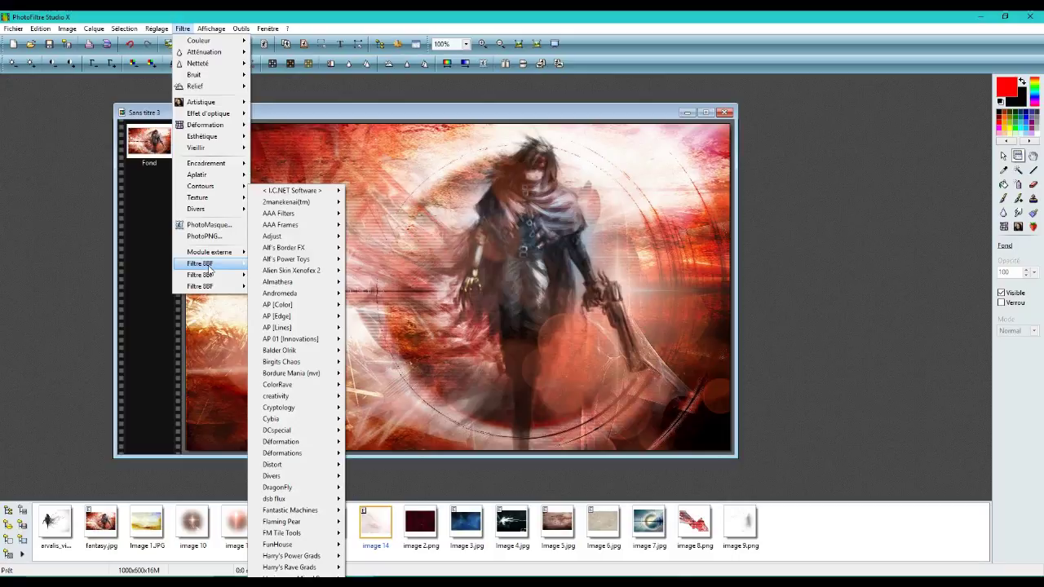
mouse_move(296, 192)
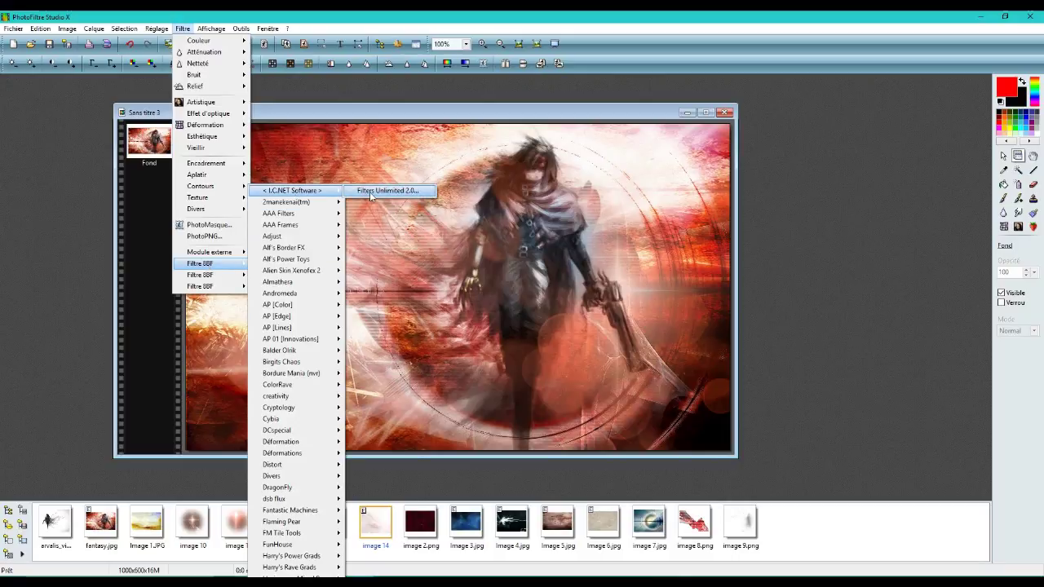
left_click(369, 192)
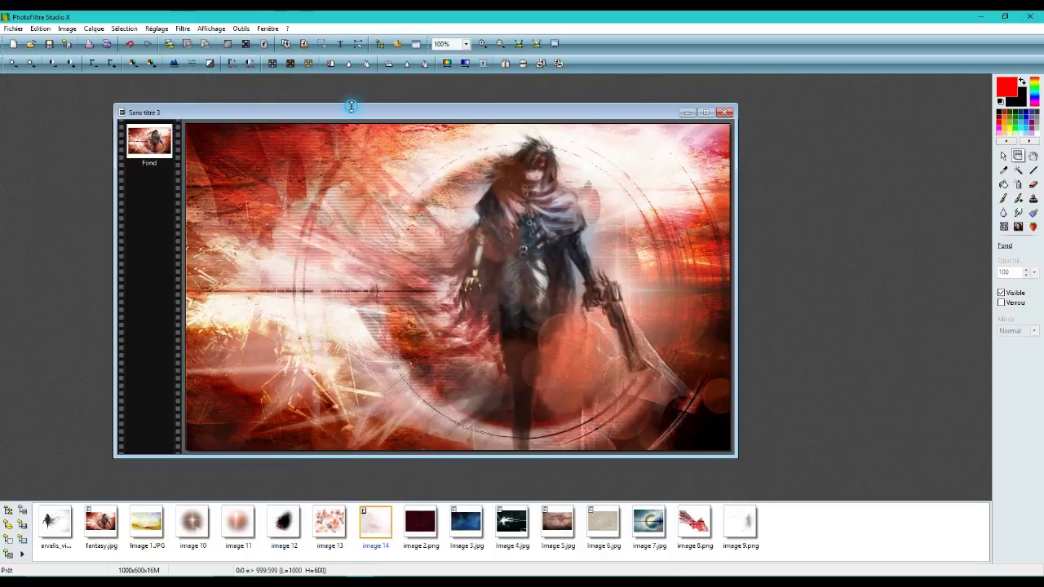
Open the Texte dialog for the merged image and move it clear of the gunman
left_click(341, 45)
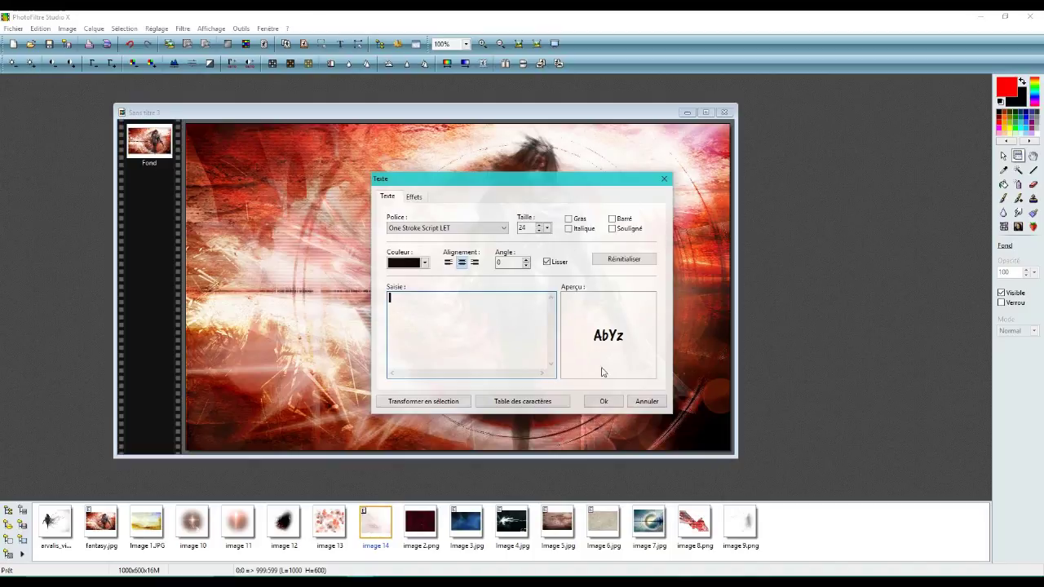
left_click_drag(517, 180, 735, 205)
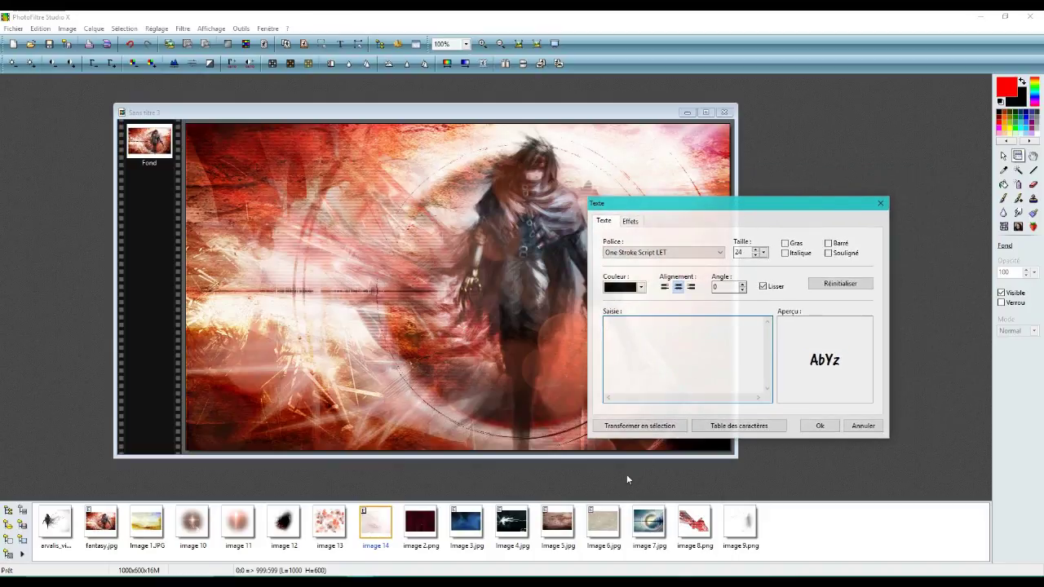
key("F10")
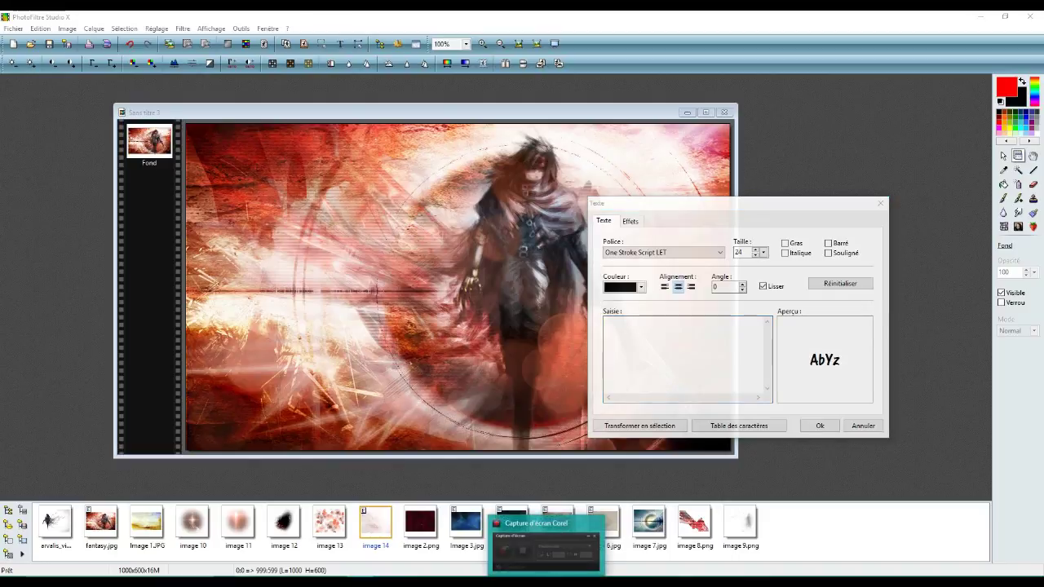